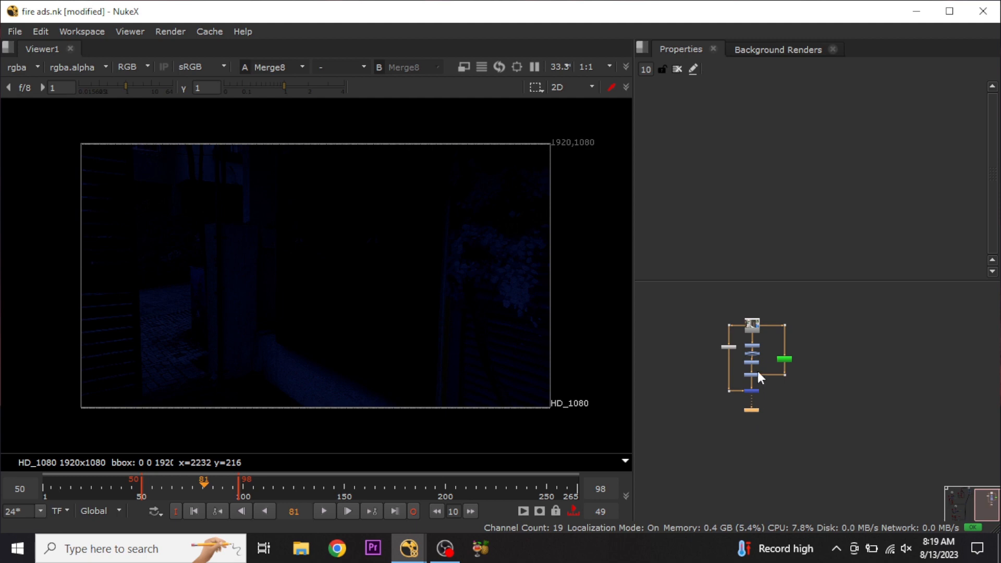
Show the Read4 footage in the viewer and examine the ColorCorrect4, Keyer2 and Grade3 nodes below it
{"action": "scroll", "coordinate": [746, 326], "scroll_direction": "up", "scroll_amount": 4}
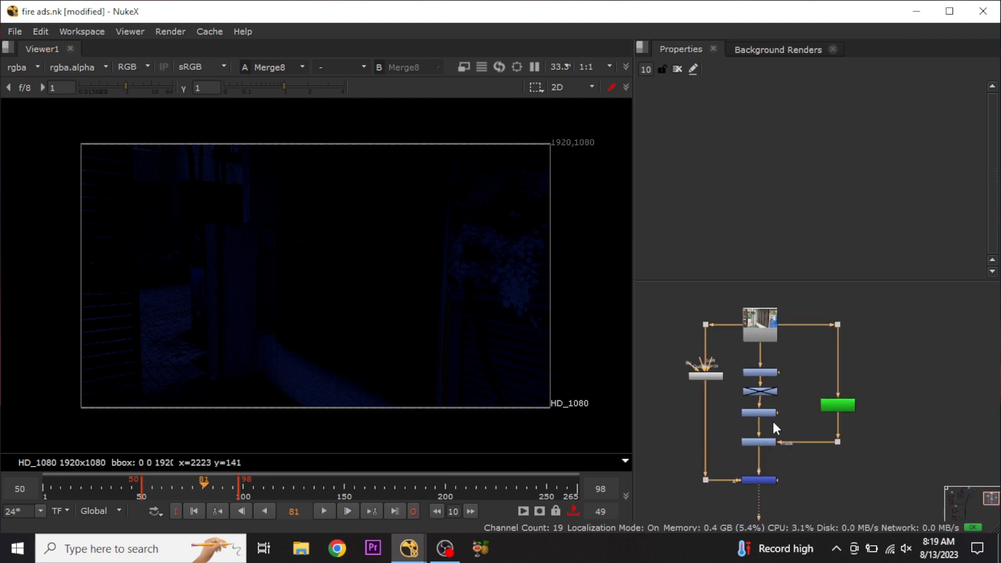
{"action": "left_click", "coordinate": [759, 317]}
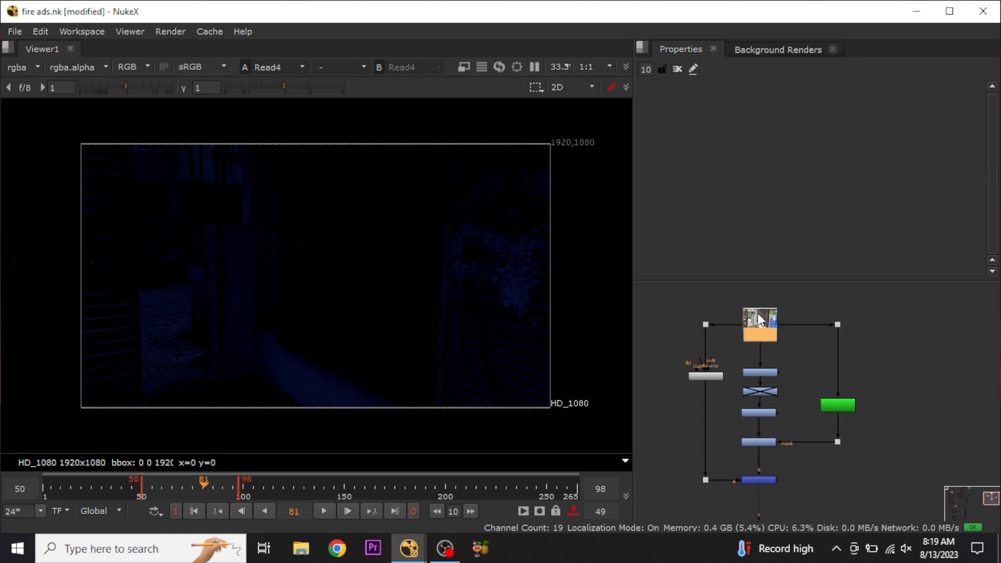
{"action": "key", "text": "1"}
{"action": "left_click", "coordinate": [729, 446]}
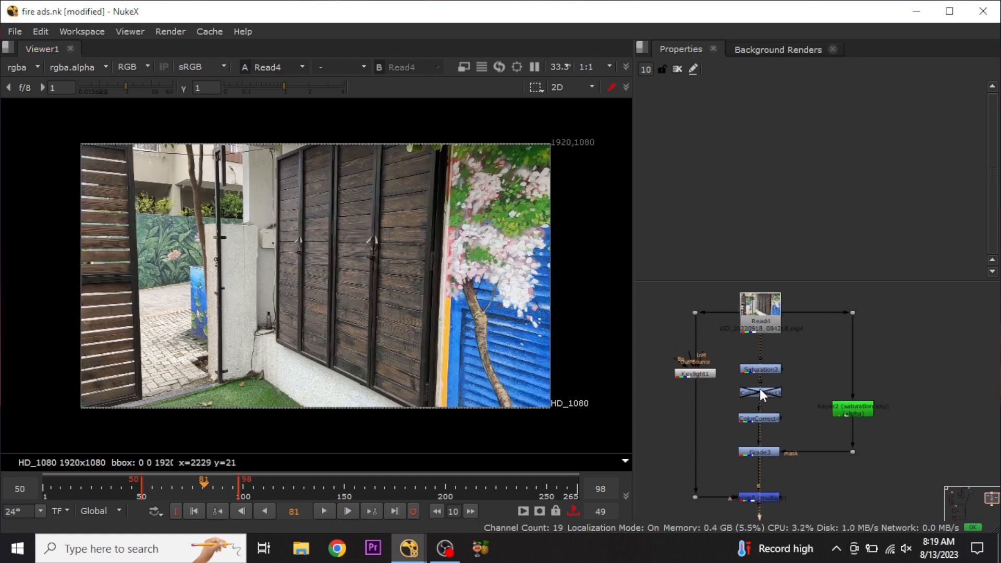
{"action": "scroll", "coordinate": [760, 390], "scroll_direction": "up", "scroll_amount": 4}
{"action": "left_click", "coordinate": [770, 436]}
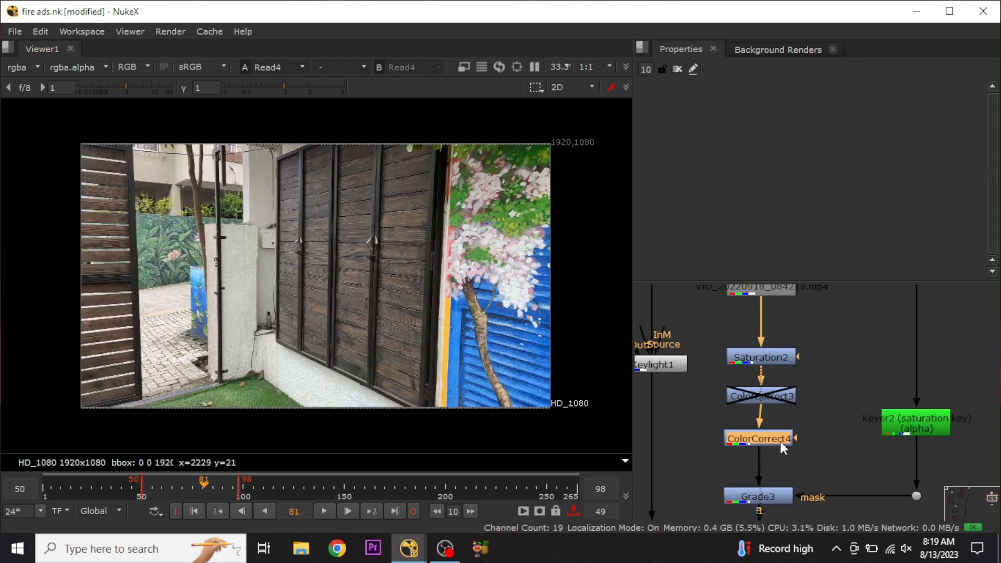
{"action": "left_click", "coordinate": [924, 429]}
{"action": "left_click_drag", "start_coordinate": [780, 510], "coordinate": [841, 445]}
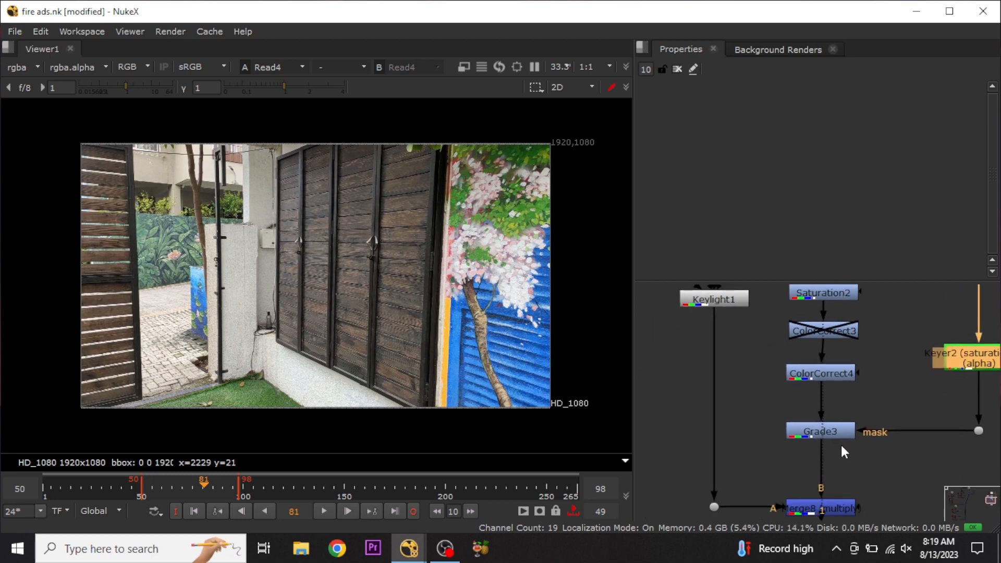
{"action": "left_click", "coordinate": [837, 437]}
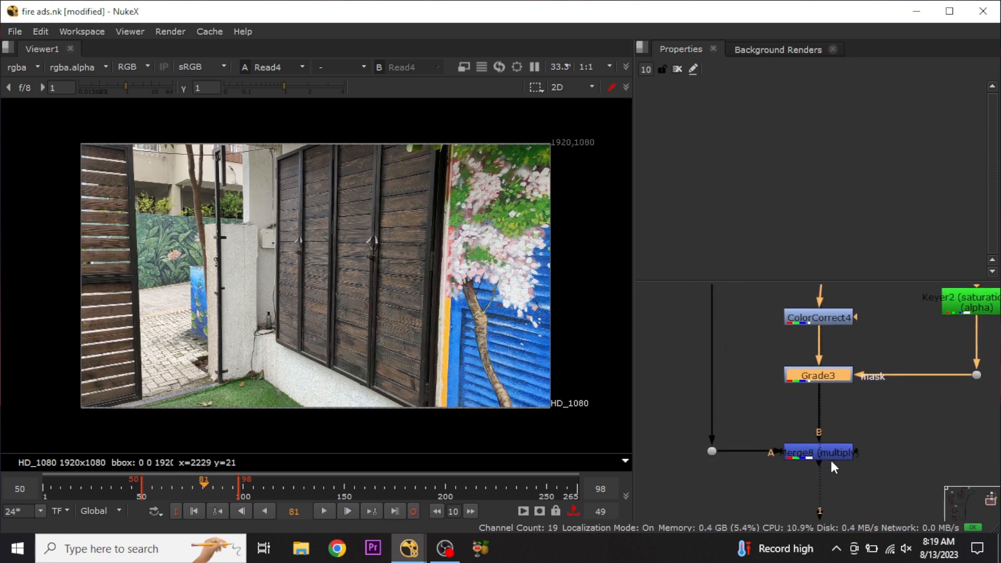
Show the Merge8 (multiply) output in the viewer and inspect the graded image
{"action": "left_click", "coordinate": [841, 456]}
{"action": "key", "text": "1"}
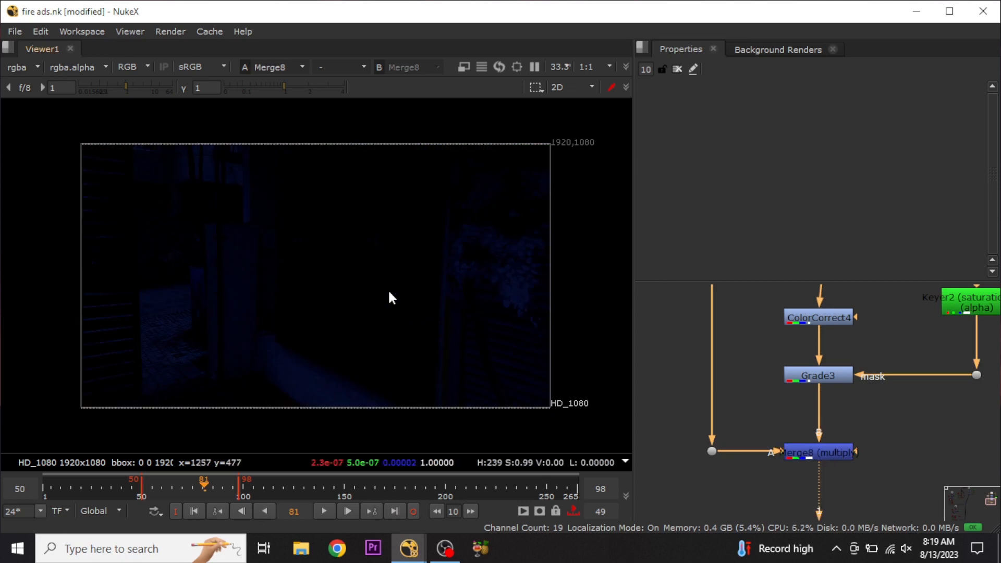
{"action": "left_click_drag", "start_coordinate": [907, 343], "coordinate": [848, 395]}
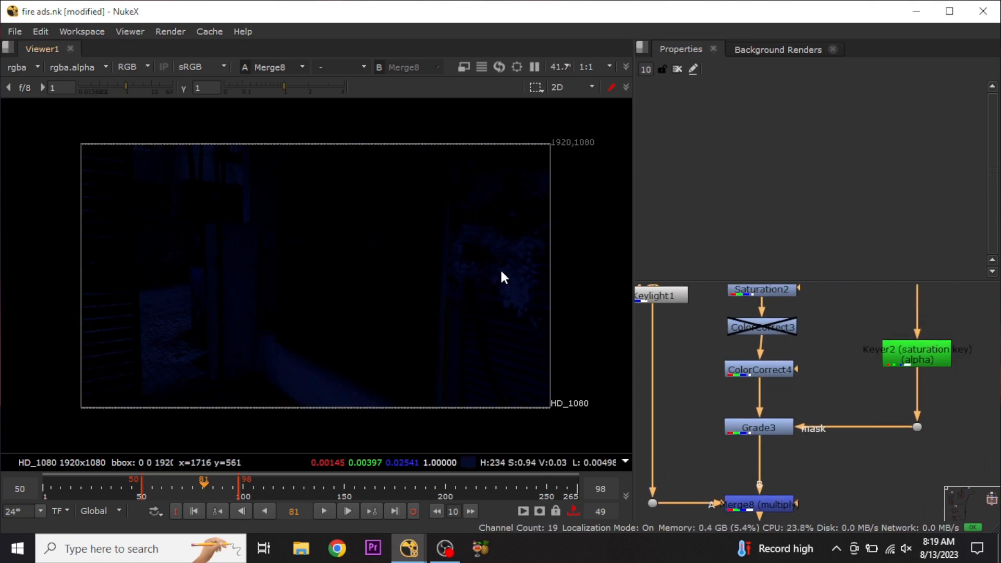
{"action": "scroll", "coordinate": [517, 261], "scroll_direction": "up", "scroll_amount": 3}
{"action": "scroll", "coordinate": [436, 287], "scroll_direction": "down", "scroll_amount": 3}
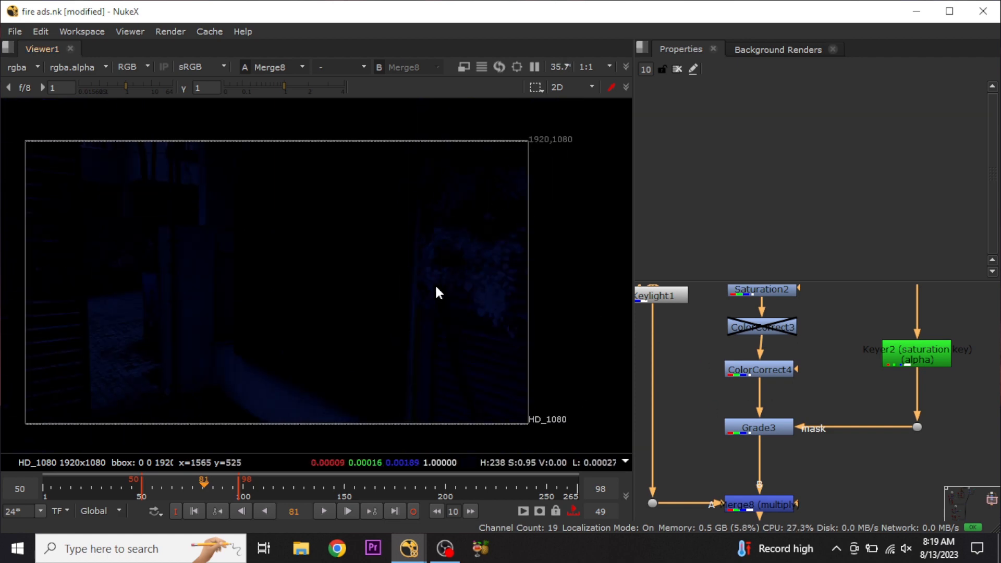
{"action": "left_click_drag", "start_coordinate": [437, 302], "coordinate": [461, 299]}
Move the Viewer1 node lower and insert a Merge (over) node between it and the Merge8 multiply node
{"action": "scroll", "coordinate": [875, 399], "scroll_direction": "down", "scroll_amount": 4}
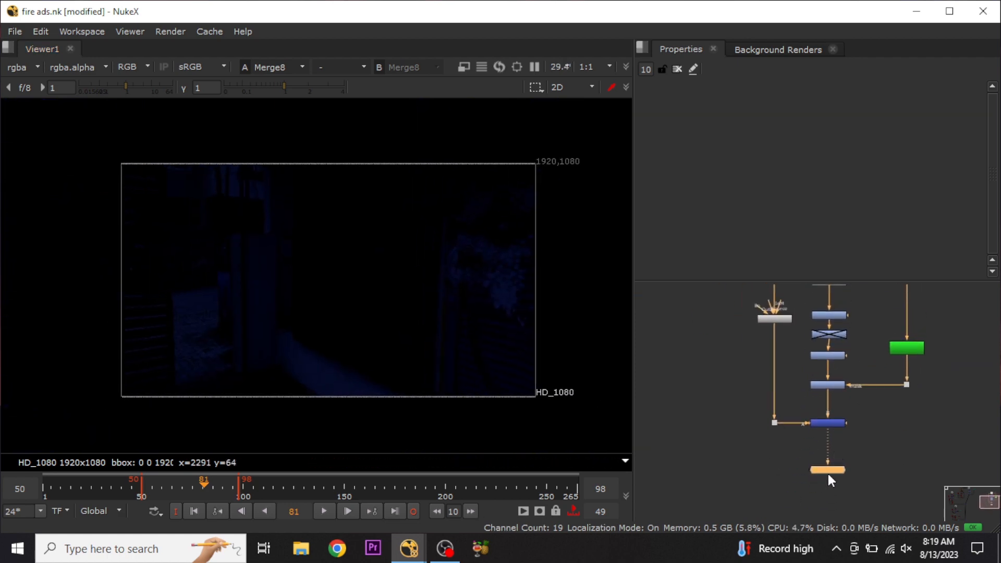
{"action": "left_click_drag", "start_coordinate": [828, 472], "coordinate": [829, 509]}
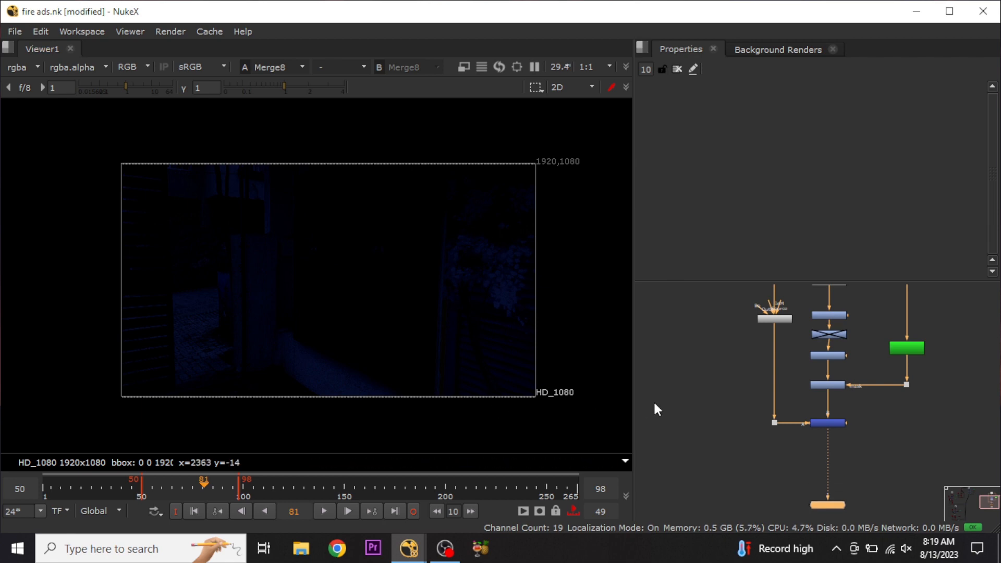
{"action": "left_click", "coordinate": [700, 412]}
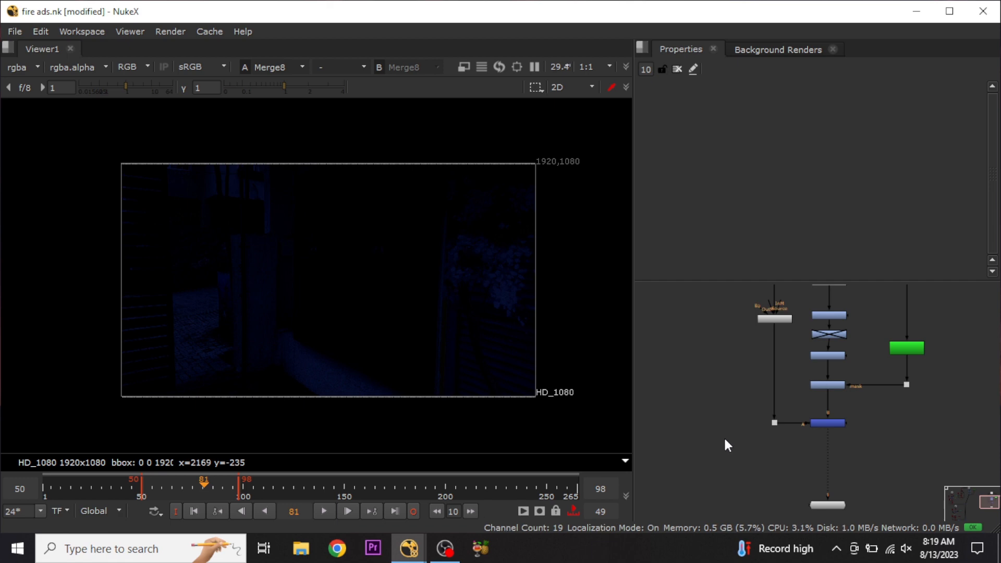
{"action": "key", "text": "m"}
{"action": "scroll", "coordinate": [734, 442], "scroll_direction": "up", "scroll_amount": 3}
{"action": "scroll", "coordinate": [733, 442], "scroll_direction": "down", "scroll_amount": 2}
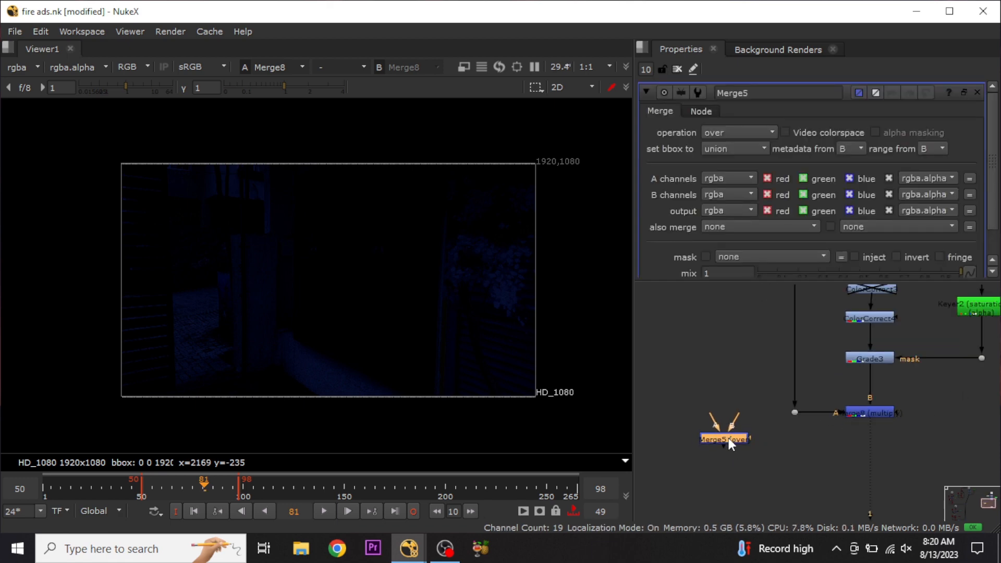
{"action": "left_click_drag", "start_coordinate": [840, 499], "coordinate": [876, 495]}
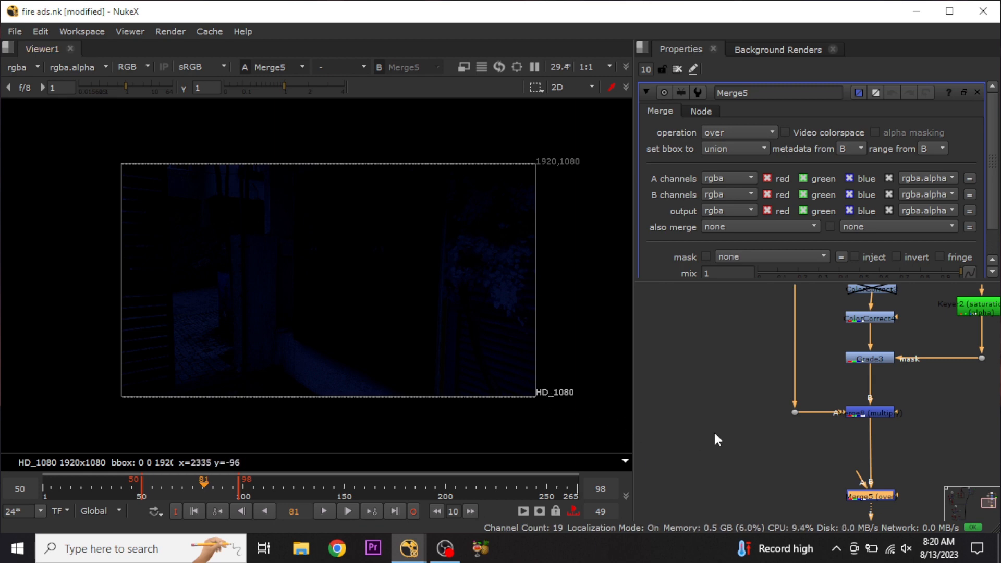
{"action": "left_click", "coordinate": [725, 451]}
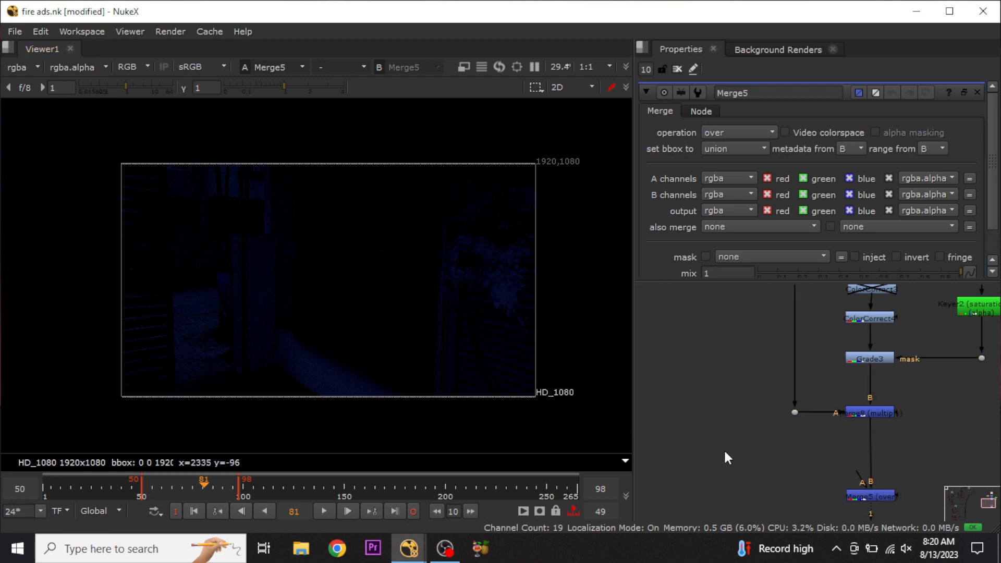
{"action": "key", "text": "o"}
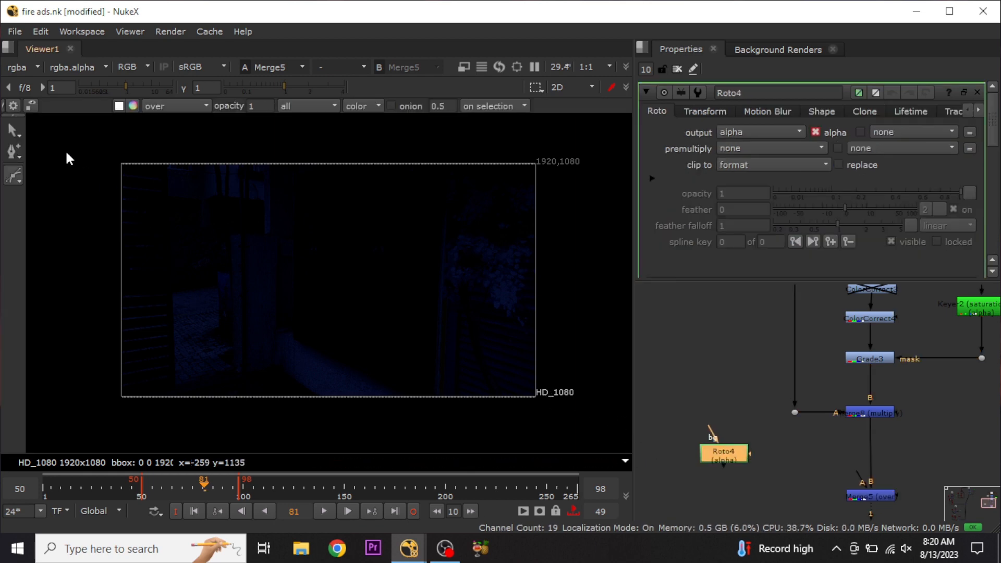
{"action": "left_click_drag", "start_coordinate": [692, 395], "coordinate": [773, 480]}
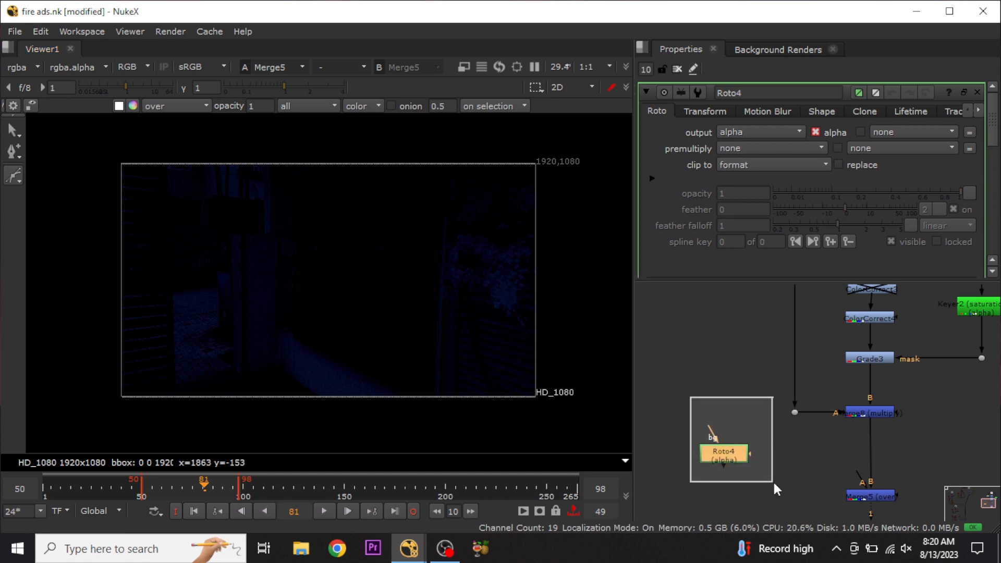
{"action": "key", "text": "Delete"}
Copy the Read4 footage node, paste it beside the new Merge5 node and connect the copy to Merge5's A input
{"action": "left_click_drag", "start_coordinate": [776, 397], "coordinate": [743, 478]}
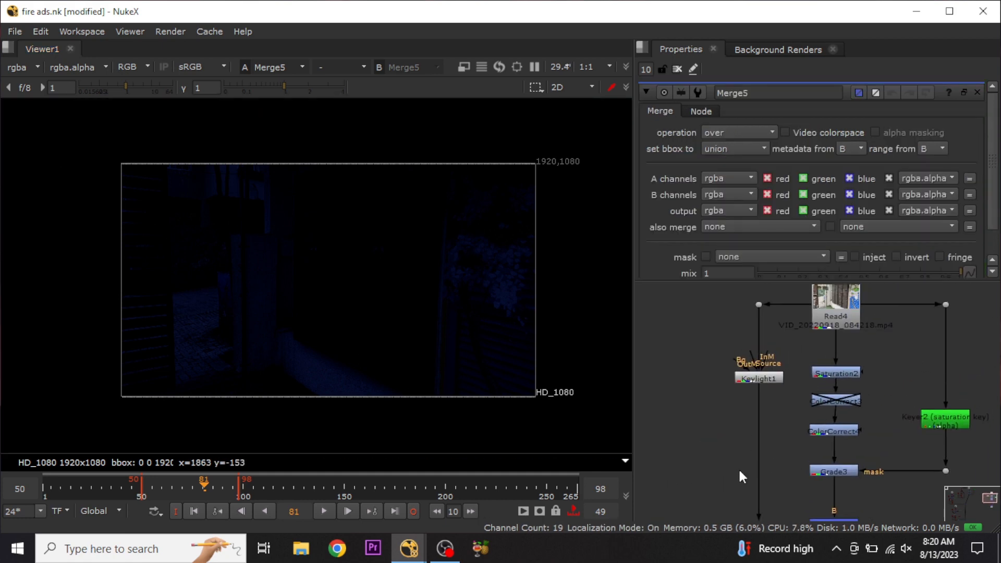
{"action": "left_click", "coordinate": [833, 303]}
{"action": "scroll", "coordinate": [806, 339], "scroll_direction": "down", "scroll_amount": 5}
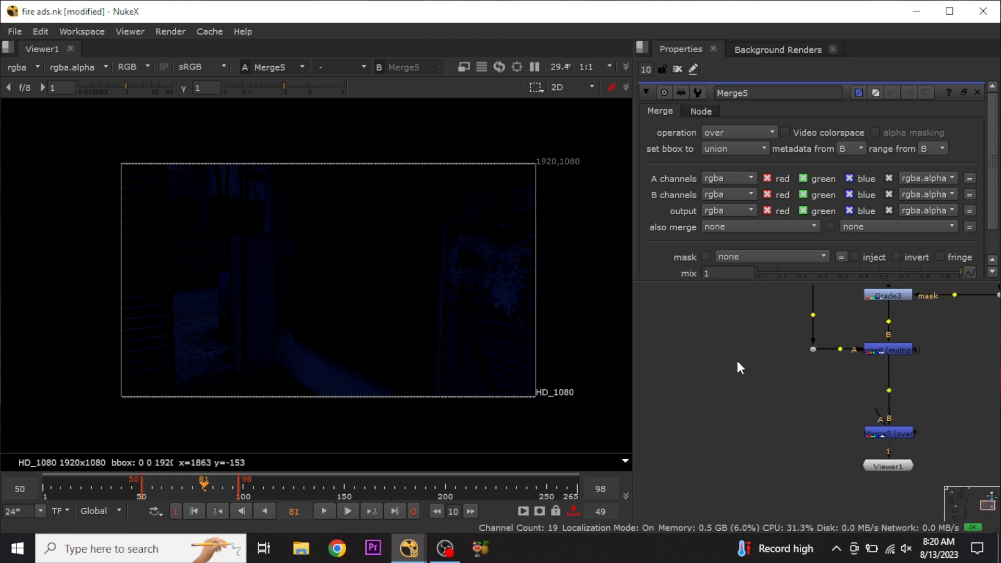
{"action": "key", "text": "ctrl+v"}
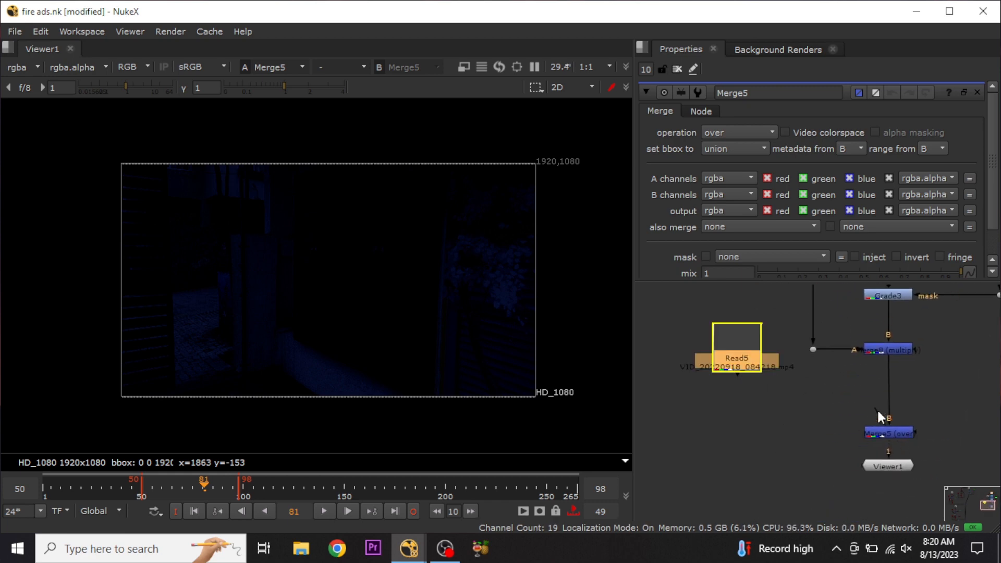
{"action": "left_click_drag", "start_coordinate": [878, 412], "coordinate": [728, 369]}
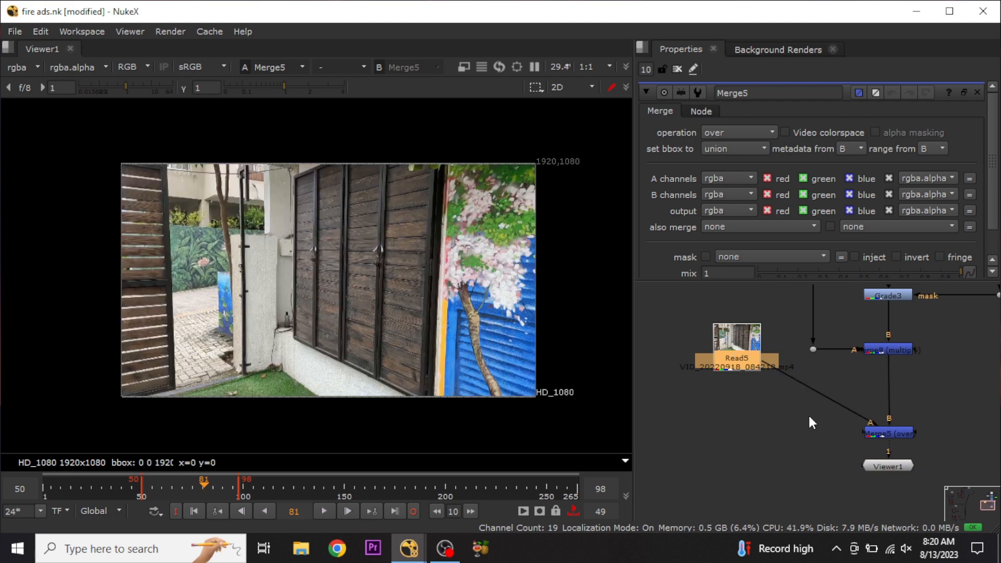
Route the connection from Read5 to Merge5 through a corner dot and place Read5 straight above it
{"action": "left_click_drag", "start_coordinate": [818, 392], "coordinate": [779, 450]}
{"action": "left_click_drag", "start_coordinate": [749, 399], "coordinate": [743, 328]}
{"action": "left_click", "coordinate": [781, 415]}
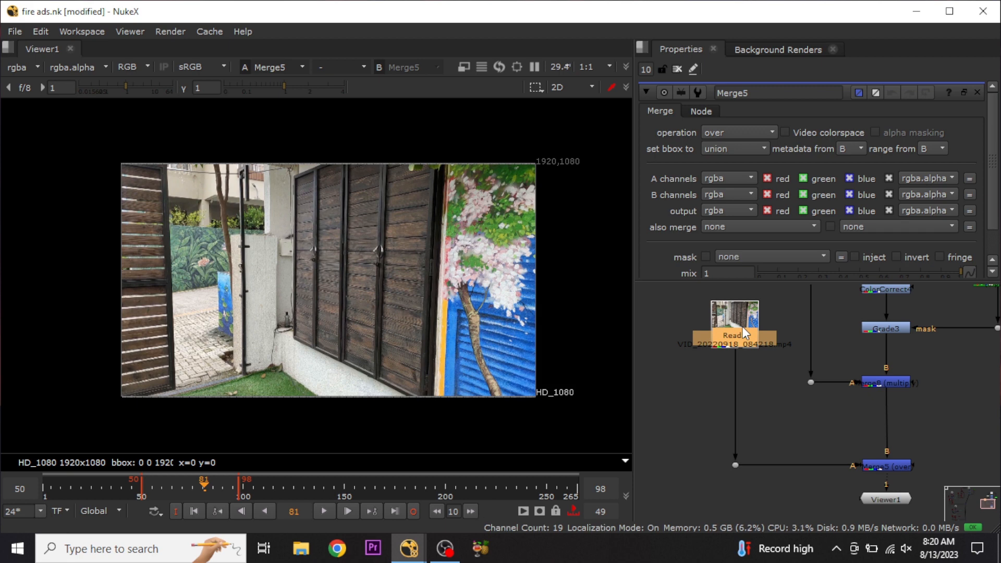
Insert a second Merge (over) node into the line between Read5 and the corner dot
{"action": "left_click_drag", "start_coordinate": [752, 477], "coordinate": [770, 440]}
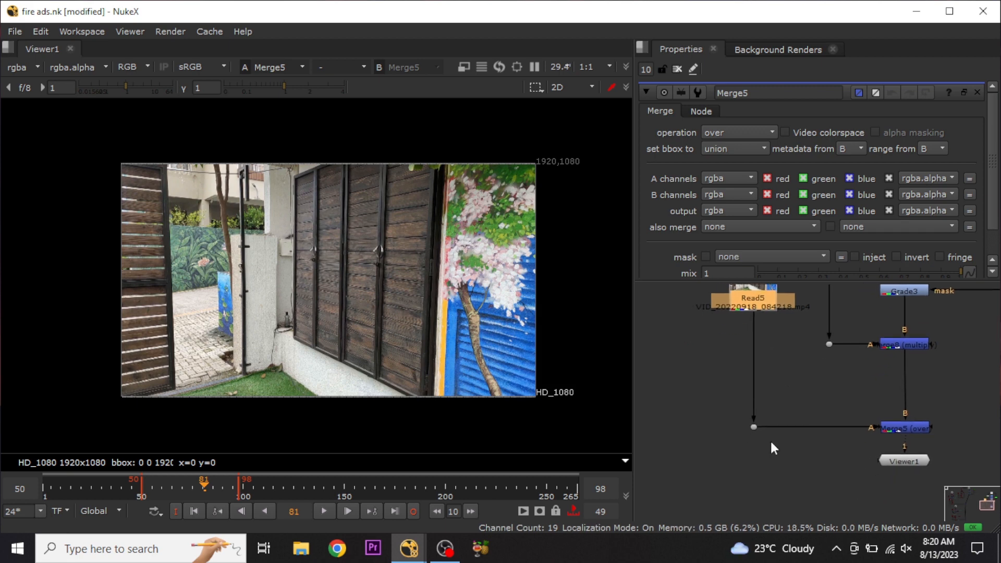
{"action": "left_click", "coordinate": [757, 474]}
{"action": "key", "text": "m"}
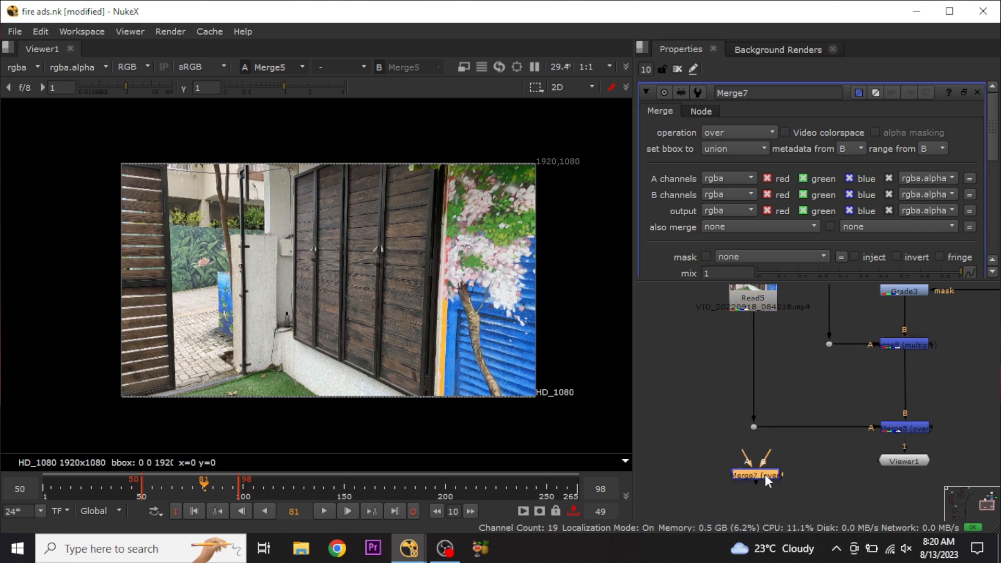
{"action": "left_click_drag", "start_coordinate": [765, 474], "coordinate": [764, 367]}
Add an unconnected Roto node beside the Merge7 node and choose the Rectangle shape tool
{"action": "left_click", "coordinate": [720, 391]}
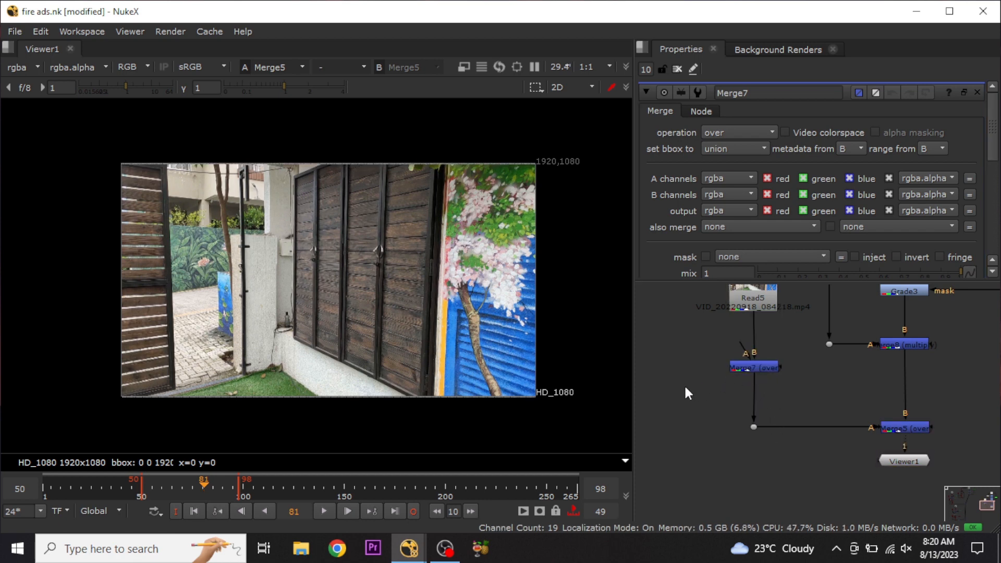
{"action": "key", "text": "o"}
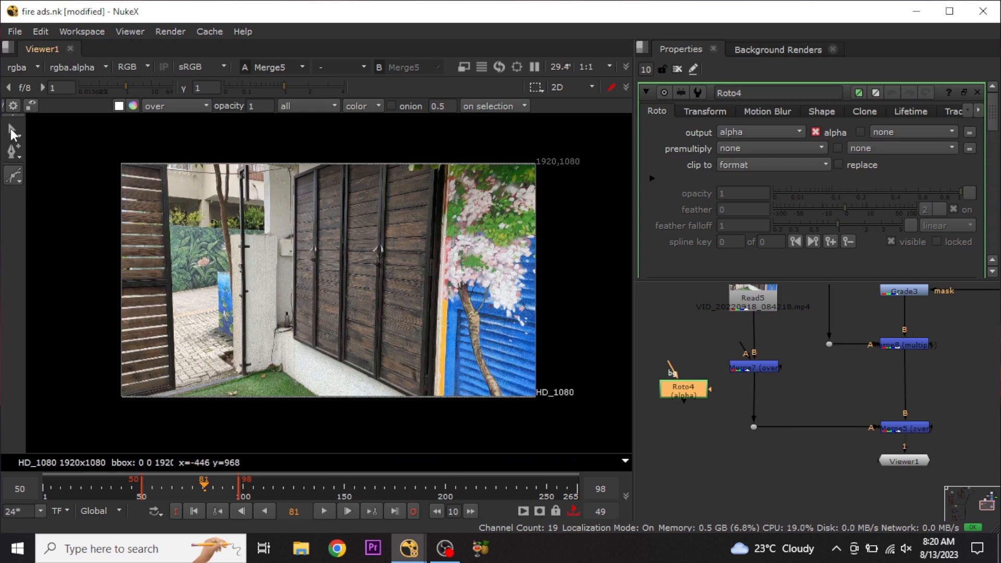
{"action": "left_click", "coordinate": [14, 174]}
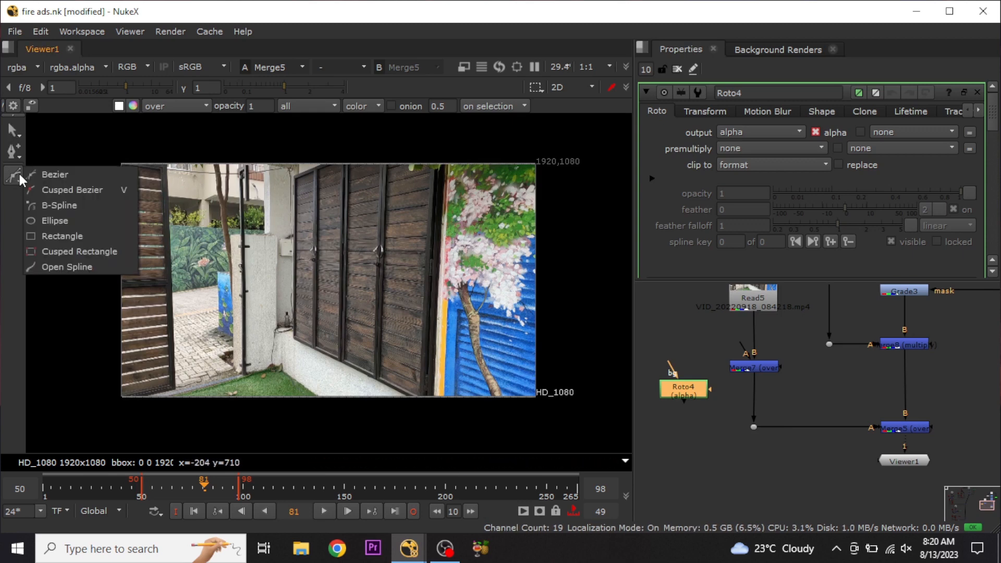
{"action": "left_click", "coordinate": [65, 232]}
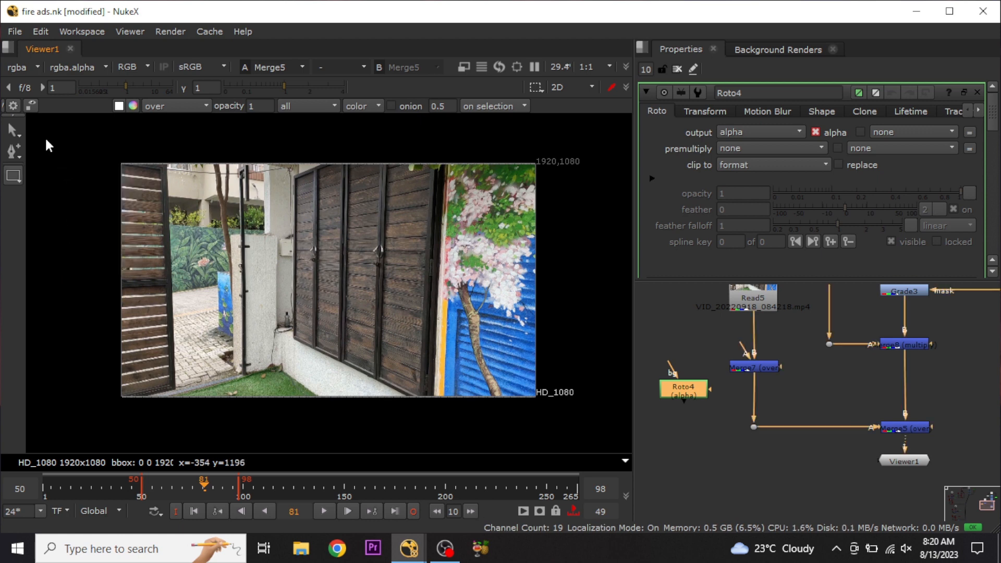
{"action": "left_click_drag", "start_coordinate": [45, 138], "coordinate": [163, 257]}
{"action": "left_click_drag", "start_coordinate": [81, 255], "coordinate": [70, 217]}
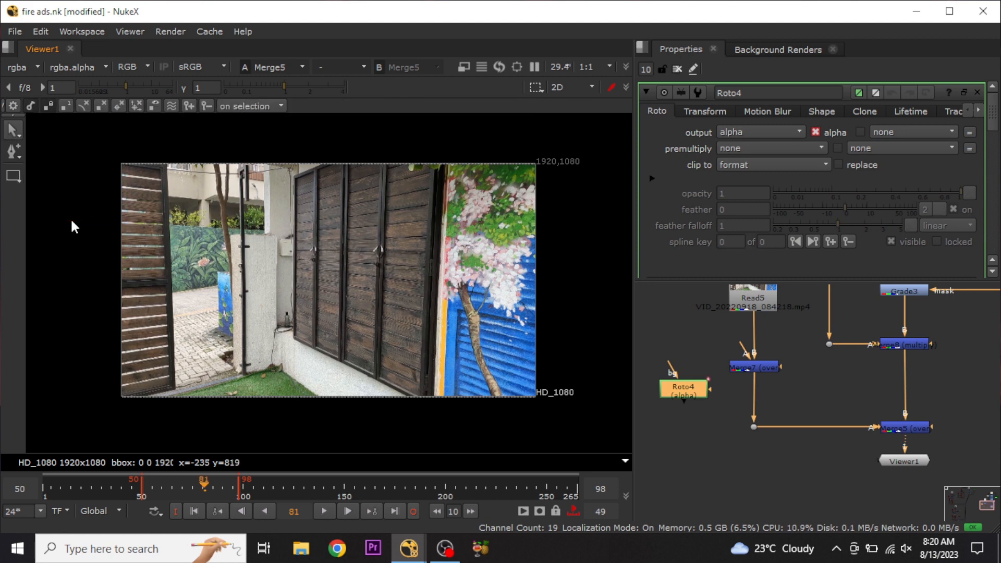
{"action": "key", "text": "Delete"}
Draw a tall, narrow roto rectangle just outside the image's left edge, extending beyond its full height, at frame 81
{"action": "left_click", "coordinate": [14, 177]}
{"action": "left_click_drag", "start_coordinate": [46, 136], "coordinate": [111, 425]}
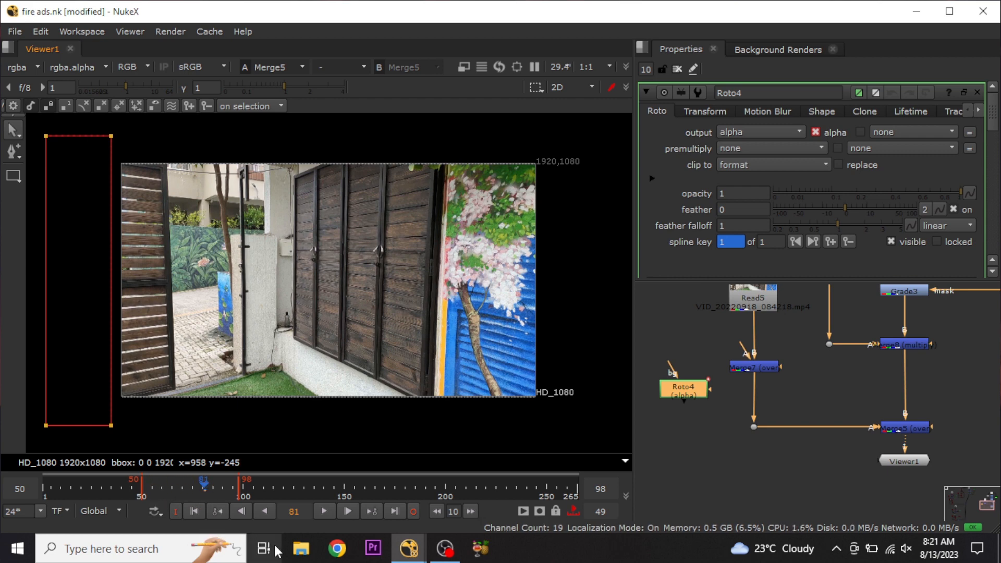
At frame 98, move the entire roto rectangle horizontally across the image until it sits just outside the right edge
{"action": "left_click", "coordinate": [395, 512]}
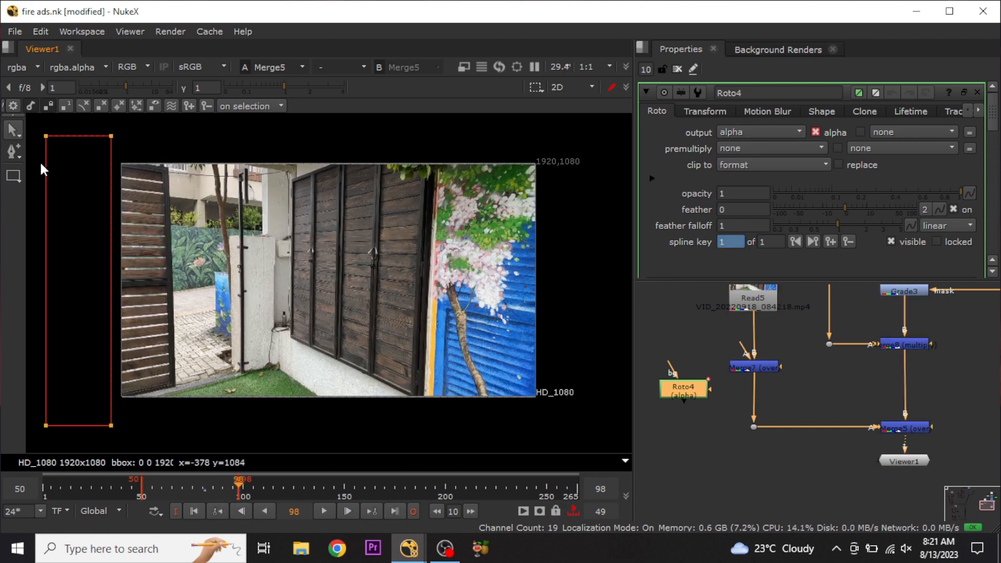
{"action": "left_click_drag", "start_coordinate": [37, 125], "coordinate": [139, 446]}
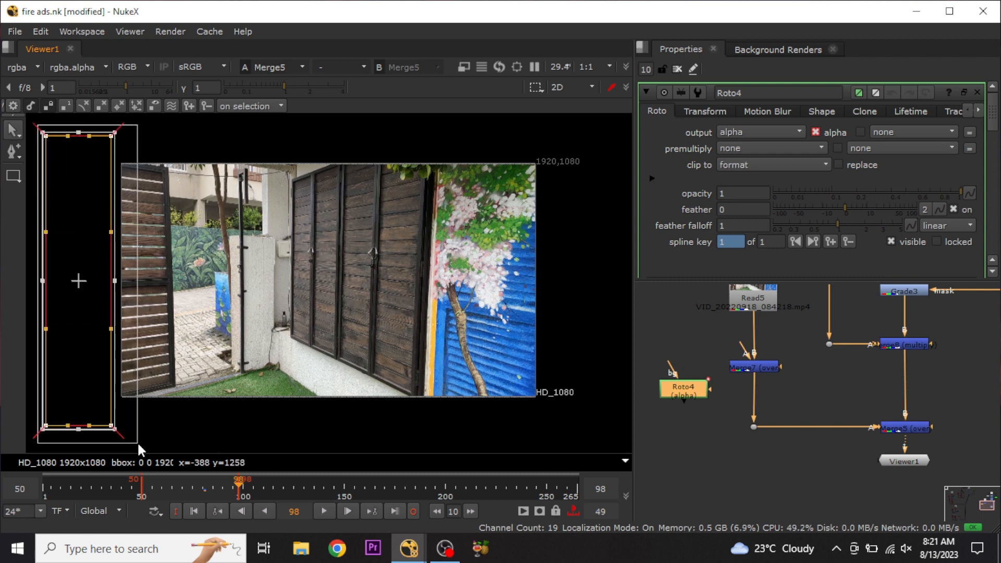
{"action": "left_click_drag", "start_coordinate": [85, 282], "coordinate": [295, 293]}
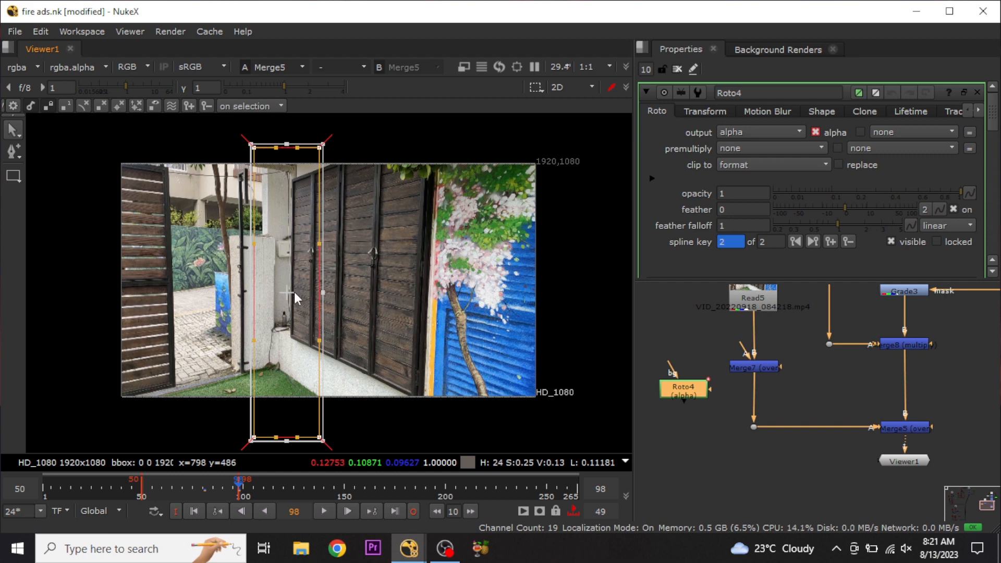
{"action": "key", "text": "ctrl+z"}
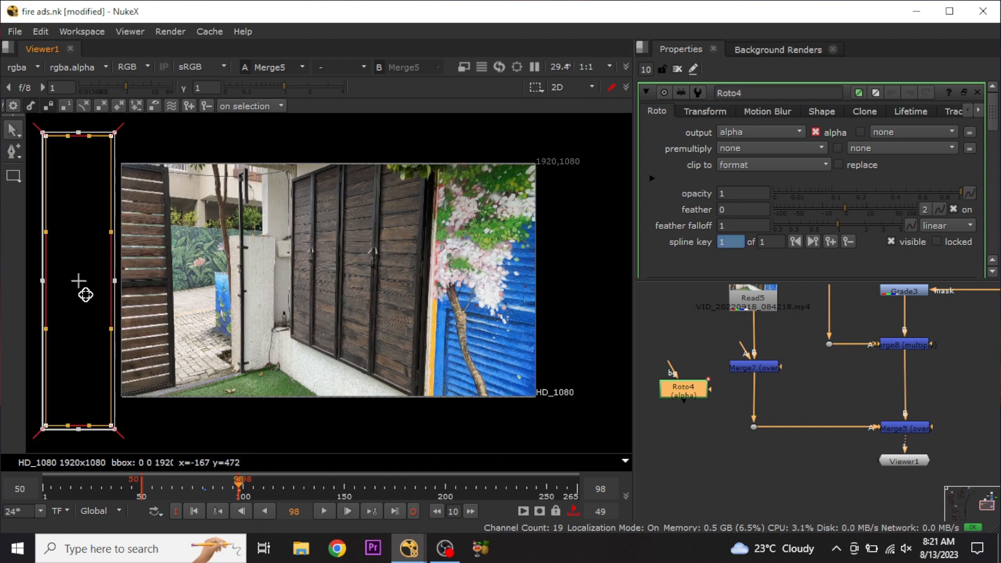
{"action": "key", "text": "KP_6"}
{"action": "key", "text": "KP_6"}
{"action": "key", "text": "KP_6"}
{"action": "key", "text": "KP_6"}
{"action": "key", "text": "KP_6"}
{"action": "key", "text": "KP_6"}
{"action": "key", "text": "KP_6"}
{"action": "key", "text": "KP_6"}
{"action": "key", "text": "KP_6"}
{"action": "key", "text": "KP_6"}
{"action": "key", "text": "KP_6"}
{"action": "key", "text": "KP_6"}
{"action": "key", "text": "KP_6"}
{"action": "key", "text": "KP_6"}
{"action": "key", "text": "KP_6"}
{"action": "key", "text": "KP_6"}
{"action": "key", "text": "KP_6"}
{"action": "key", "text": "KP_6"}
{"action": "key", "text": "KP_6"}
{"action": "key", "text": "KP_6"}
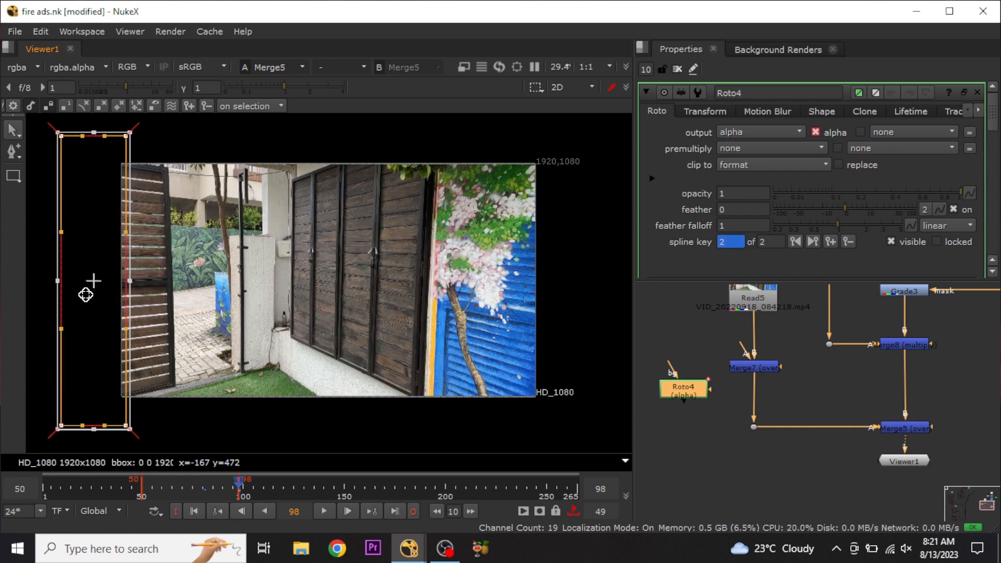
{"action": "key", "text": "KP_6"}
{"action": "key", "text": "KP_6"}
{"action": "key", "text": "KP_6"}
{"action": "key", "text": "KP_6"}
{"action": "key", "text": "KP_6"}
{"action": "key", "text": "KP_6"}
{"action": "key", "text": "KP_6"}
{"action": "key", "text": "KP_6"}
{"action": "key", "text": "KP_6"}
{"action": "key", "text": "KP_6"}
{"action": "key", "text": "KP_6"}
{"action": "key", "text": "KP_6"}
{"action": "key", "text": "KP_6"}
{"action": "key", "text": "KP_6"}
{"action": "key", "text": "KP_6"}
{"action": "key", "text": "KP_6"}
{"action": "key", "text": "KP_6"}
{"action": "key", "text": "KP_6"}
{"action": "key", "text": "KP_6"}
{"action": "key", "text": "KP_6"}
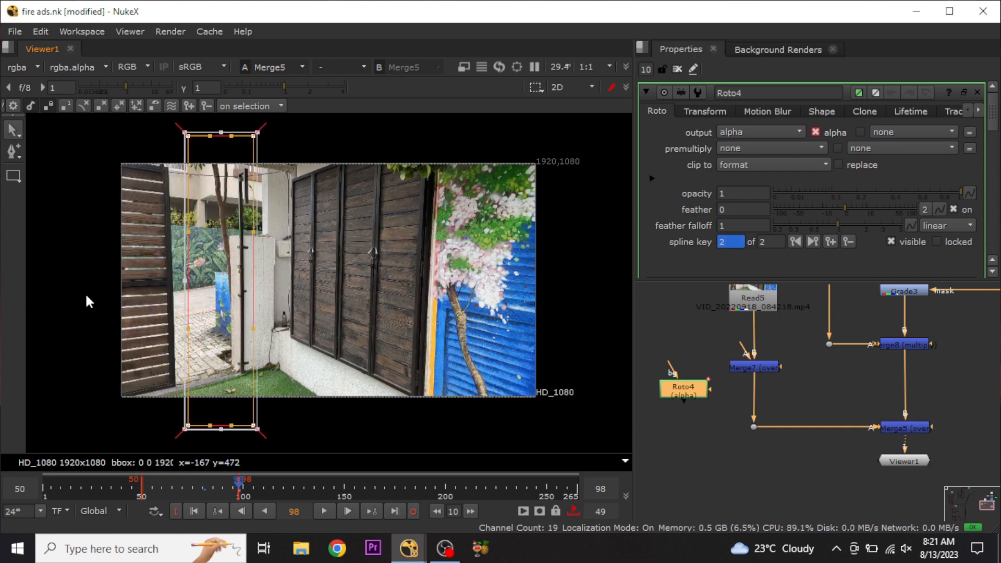
{"action": "key", "text": "KP_6"}
{"action": "key", "text": "KP_6"}
{"action": "key", "text": "KP_6"}
{"action": "key", "text": "KP_6"}
{"action": "key", "text": "KP_6"}
{"action": "key", "text": "KP_6"}
{"action": "key", "text": "KP_6"}
{"action": "key", "text": "KP_6"}
{"action": "key", "text": "KP_6"}
{"action": "key", "text": "KP_6"}
{"action": "key", "text": "KP_6"}
{"action": "key", "text": "KP_6"}
{"action": "key", "text": "KP_6"}
{"action": "key", "text": "KP_6"}
{"action": "key", "text": "KP_6"}
{"action": "key", "text": "KP_6"}
{"action": "key", "text": "KP_6"}
{"action": "key", "text": "KP_6"}
{"action": "key", "text": "KP_6"}
{"action": "key", "text": "KP_6"}
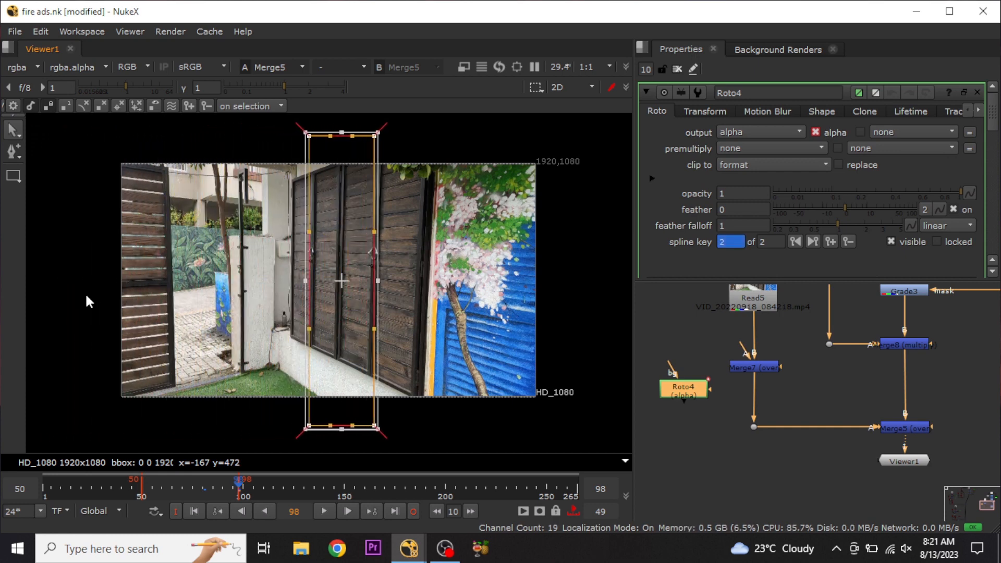
{"action": "key", "text": "KP_6"}
{"action": "key", "text": "KP_6"}
{"action": "key", "text": "KP_6"}
{"action": "key", "text": "KP_6"}
{"action": "key", "text": "KP_6"}
{"action": "key", "text": "KP_6"}
{"action": "key", "text": "KP_6"}
{"action": "key", "text": "KP_6"}
{"action": "key", "text": "KP_6"}
{"action": "key", "text": "KP_6"}
{"action": "key", "text": "KP_6"}
{"action": "key", "text": "KP_6"}
{"action": "key", "text": "KP_6"}
{"action": "key", "text": "KP_6"}
{"action": "key", "text": "KP_6"}
{"action": "key", "text": "KP_6"}
{"action": "key", "text": "KP_6"}
{"action": "key", "text": "KP_6"}
{"action": "key", "text": "KP_6"}
{"action": "key", "text": "KP_6"}
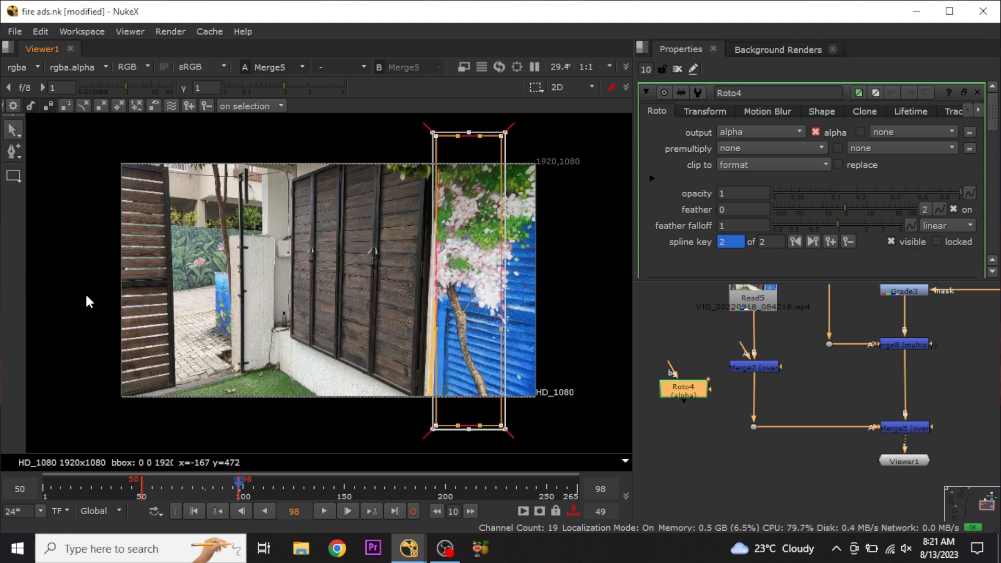
{"action": "key", "text": "KP_6"}
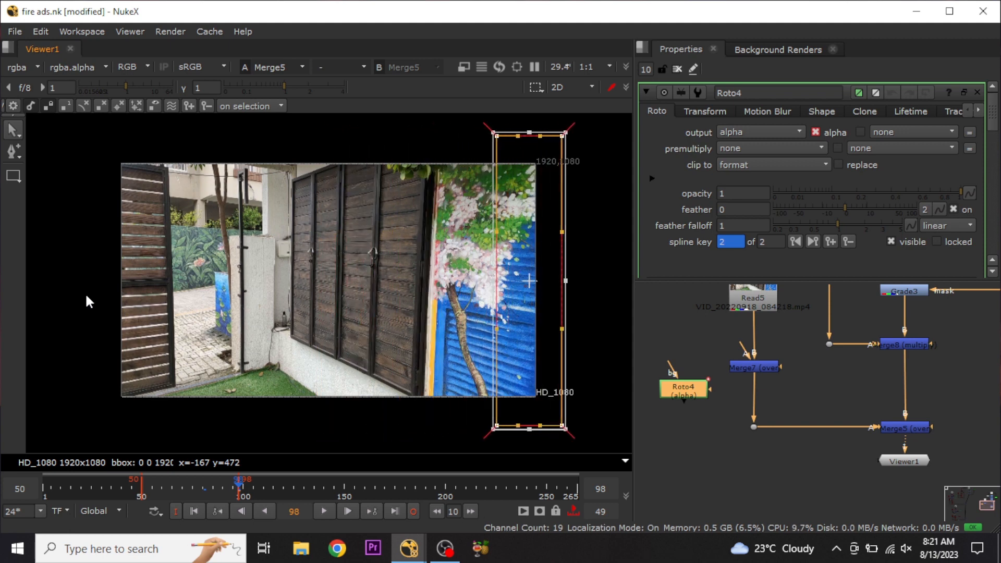
{"action": "key", "text": "KP_6"}
{"action": "key", "text": "KP_6"}
{"action": "key", "text": "KP_6"}
{"action": "key", "text": "KP_6"}
{"action": "key", "text": "KP_6"}
{"action": "key", "text": "KP_6"}
{"action": "key", "text": "KP_6"}
{"action": "key", "text": "KP_6"}
{"action": "key", "text": "KP_6"}
{"action": "key", "text": "KP_6"}
{"action": "key", "text": "KP_6"}
{"action": "key", "text": "KP_6"}
{"action": "key", "text": "KP_6"}
{"action": "key", "text": "KP_6"}
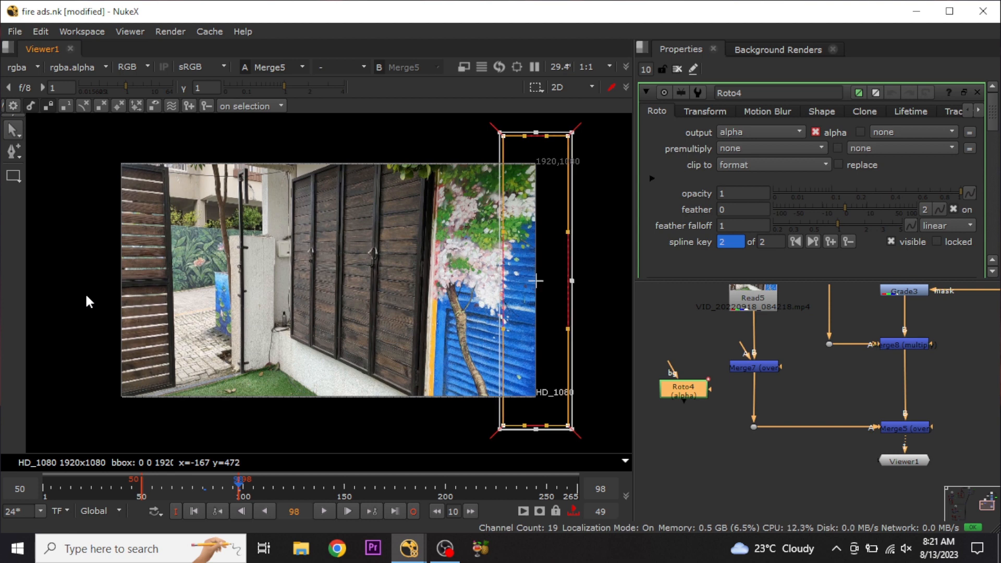
{"action": "key", "text": "KP_6"}
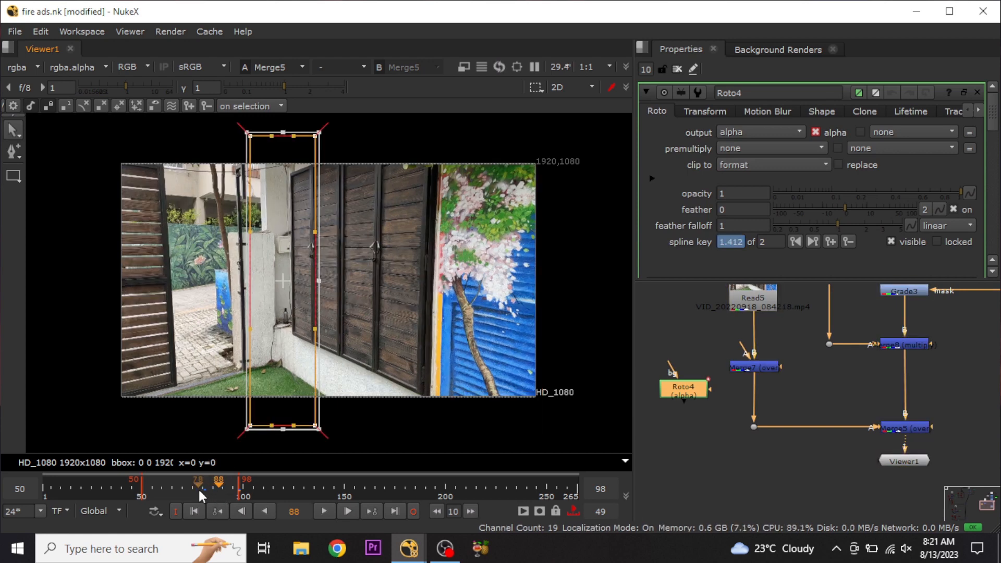
Shift the rectangle's first keyframe to frame 50 in the Dope Sheet and return to the Node Graph with the enlarged viewer layout
{"action": "scroll", "coordinate": [197, 487], "scroll_direction": "up", "scroll_amount": 3}
{"action": "scroll", "coordinate": [193, 486], "scroll_direction": "up", "scroll_amount": 2}
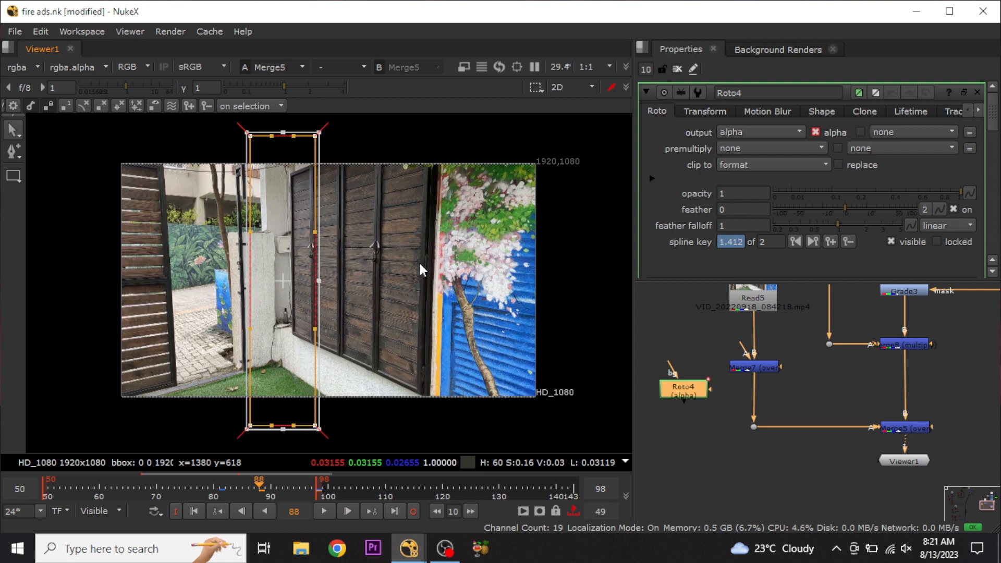
{"action": "key", "text": "shift+F2"}
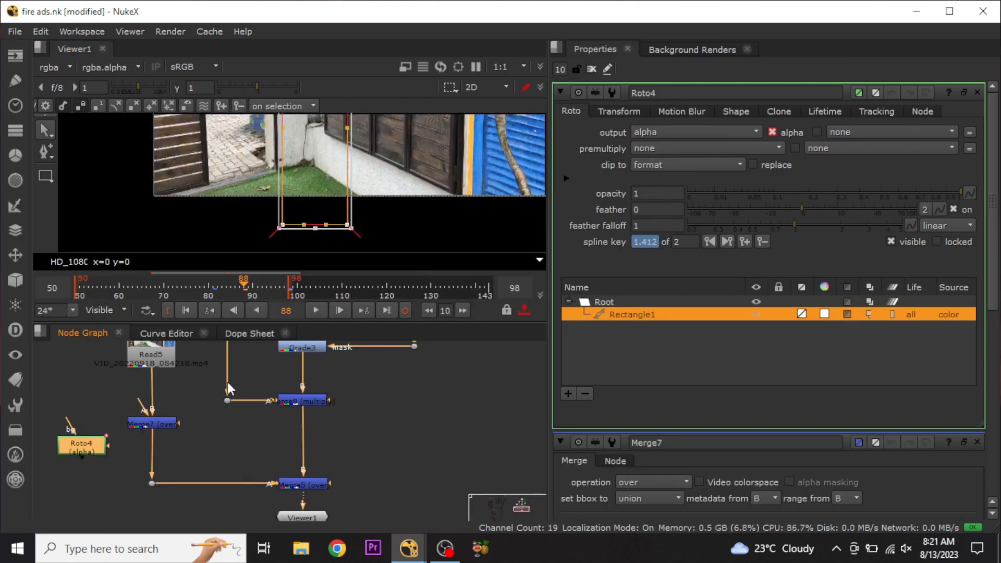
{"action": "left_click", "coordinate": [242, 335]}
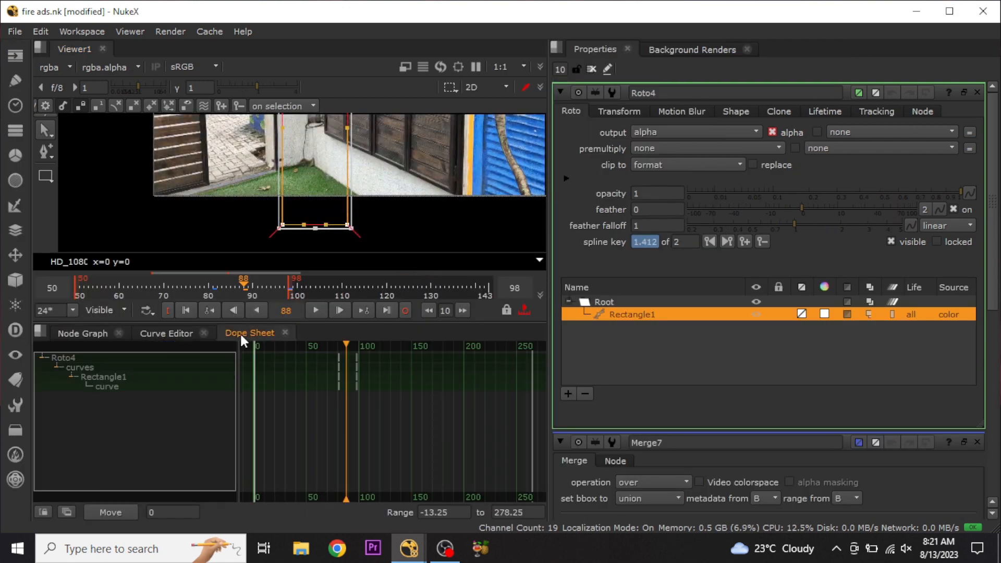
{"action": "left_click", "coordinate": [187, 311]}
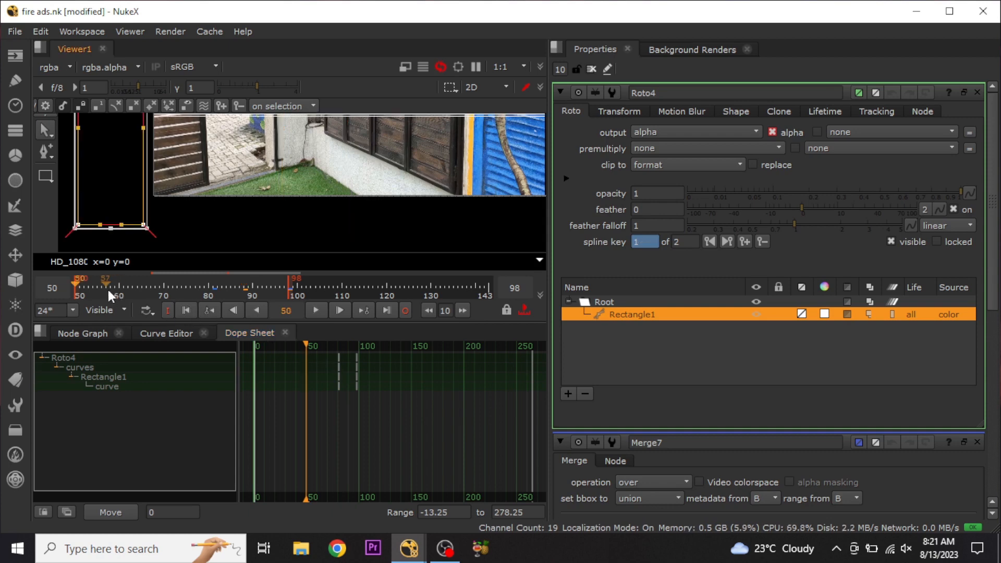
{"action": "scroll", "coordinate": [330, 350], "scroll_direction": "up", "scroll_amount": 3}
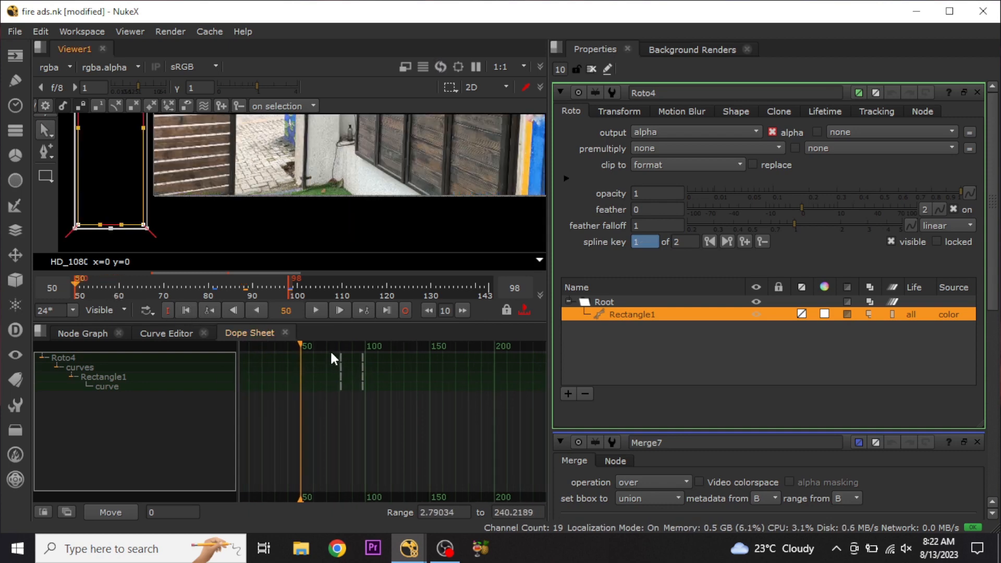
{"action": "left_click_drag", "start_coordinate": [352, 406], "coordinate": [291, 369]}
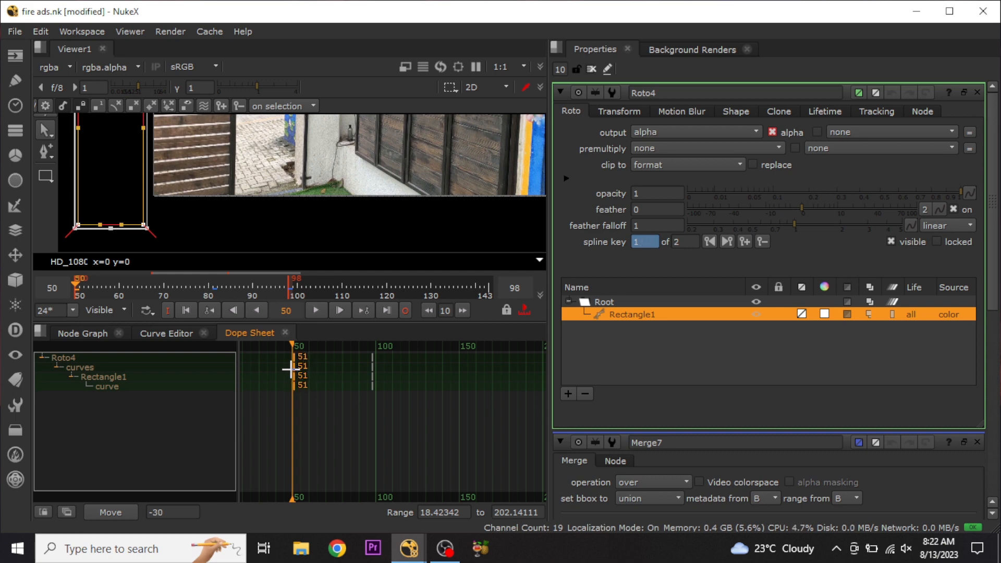
{"action": "scroll", "coordinate": [289, 367], "scroll_direction": "up", "scroll_amount": 10}
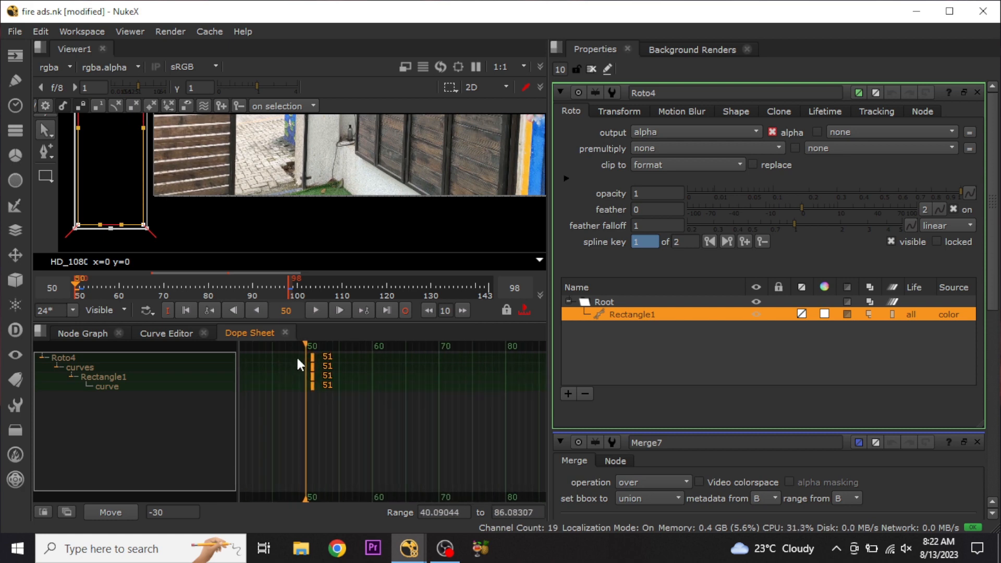
{"action": "scroll", "coordinate": [319, 364], "scroll_direction": "up", "scroll_amount": 1}
{"action": "left_click_drag", "start_coordinate": [327, 358], "coordinate": [309, 358]}
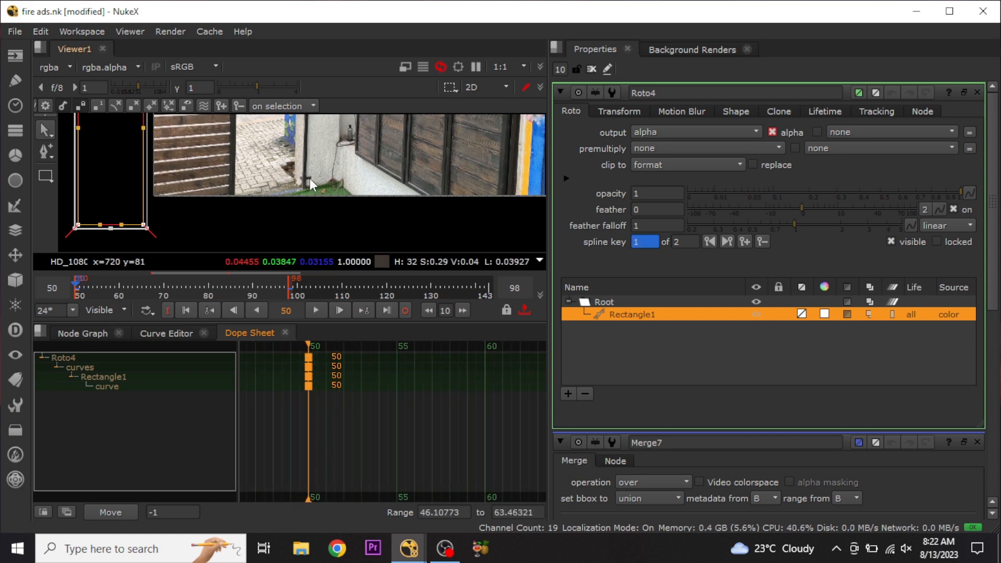
{"action": "left_click", "coordinate": [86, 332]}
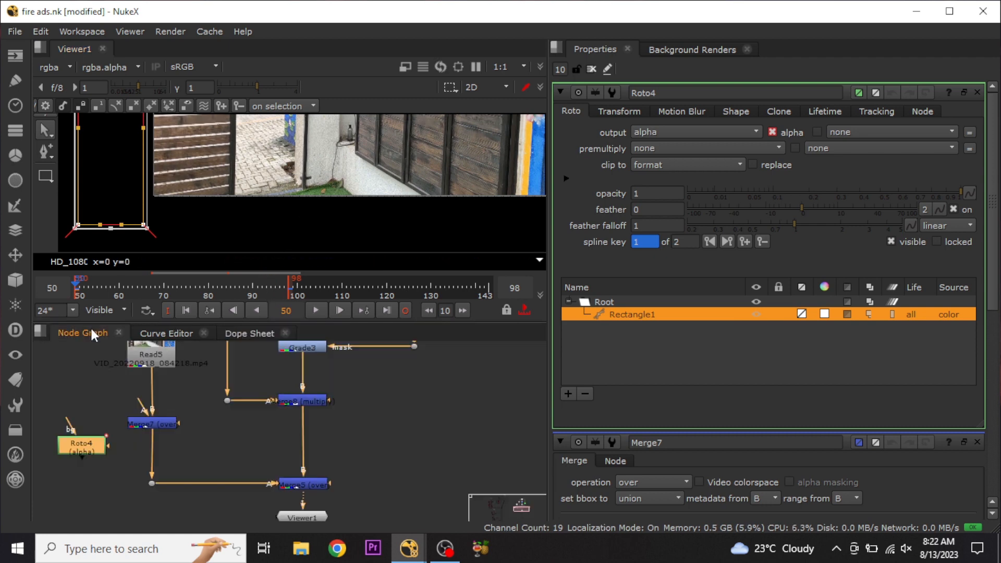
{"action": "key", "text": "shift+F4"}
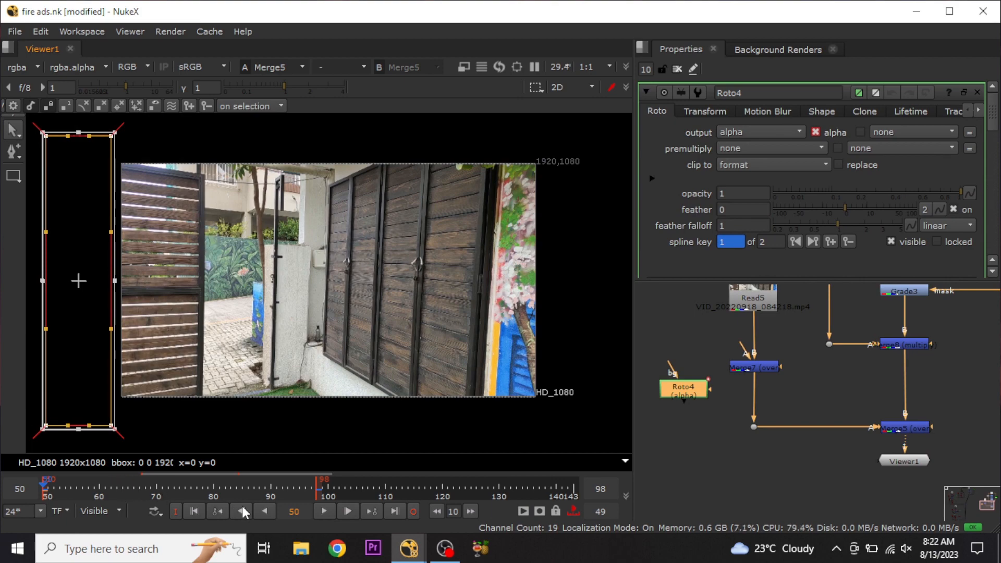
Play the sequence from frame 50 to check the rectangle's sweep, stopping at frame 66
{"action": "left_click", "coordinate": [322, 511]}
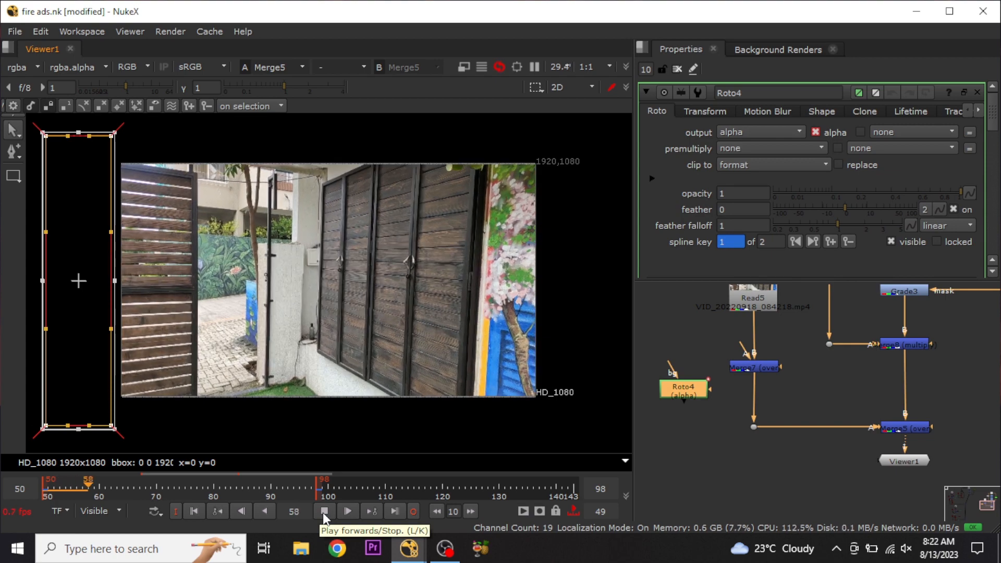
{"action": "left_click", "coordinate": [324, 512]}
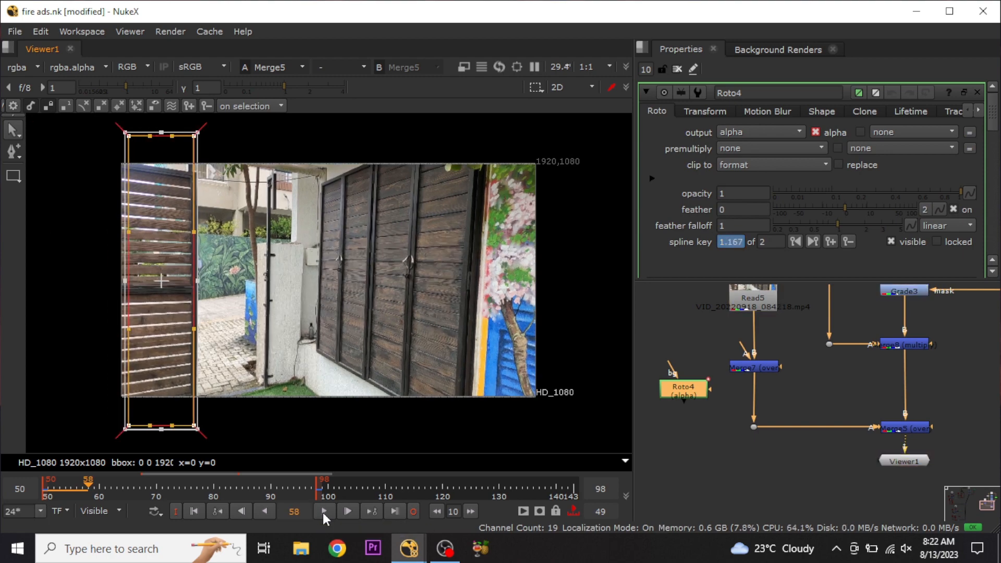
{"action": "left_click", "coordinate": [323, 513]}
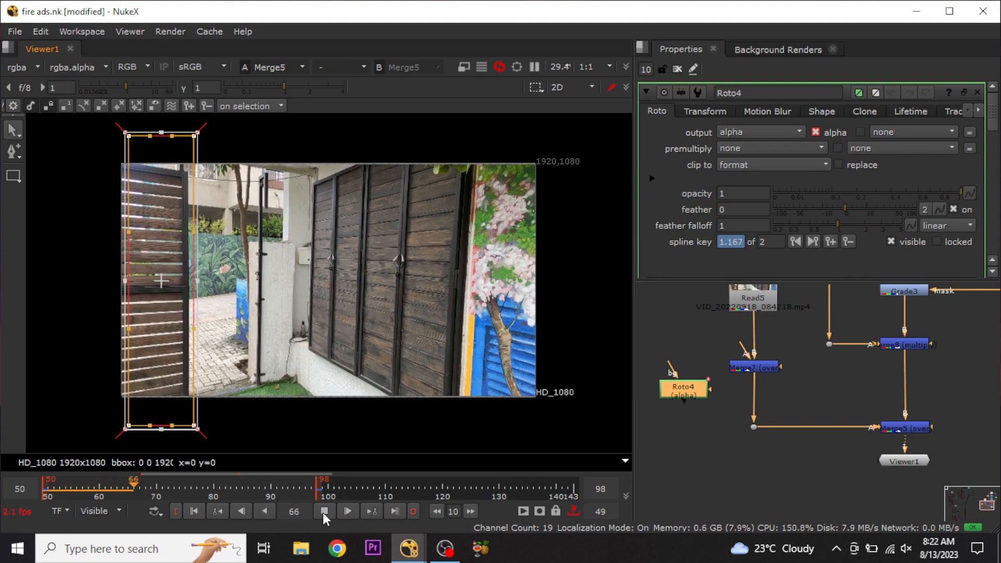
{"action": "left_click", "coordinate": [323, 512]}
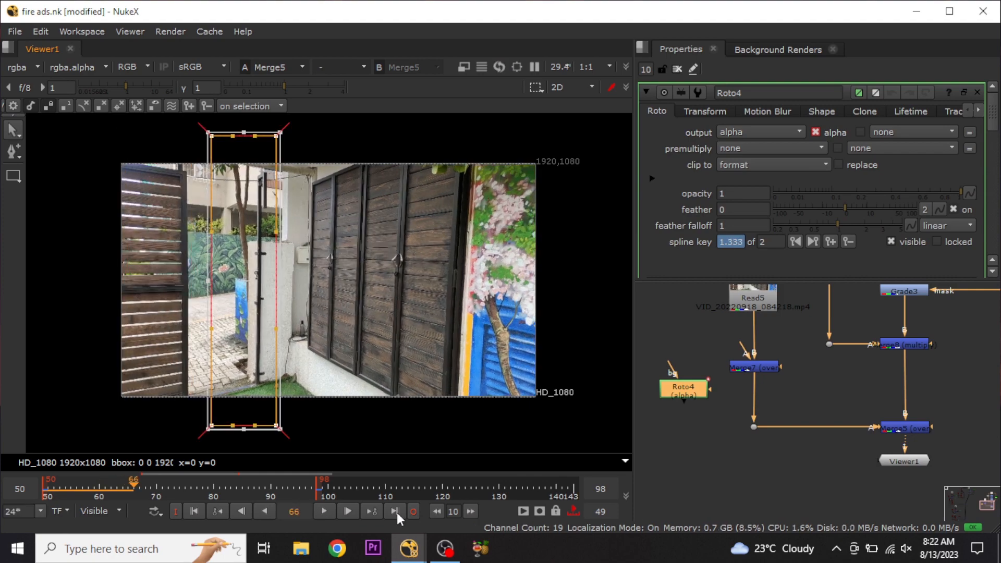
Connect Roto4, placed beside Read5, to Merge7's A input through a corner dot, and play the result up to frame 71
{"action": "left_click_drag", "start_coordinate": [678, 386], "coordinate": [669, 408]}
{"action": "left_click_drag", "start_coordinate": [733, 462], "coordinate": [759, 489]}
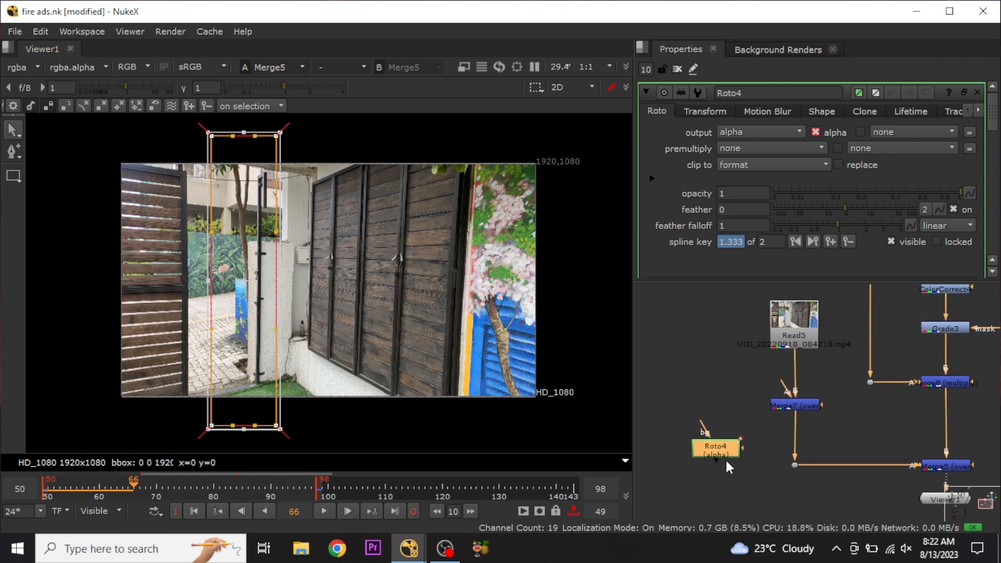
{"action": "left_click_drag", "start_coordinate": [787, 390], "coordinate": [712, 342]}
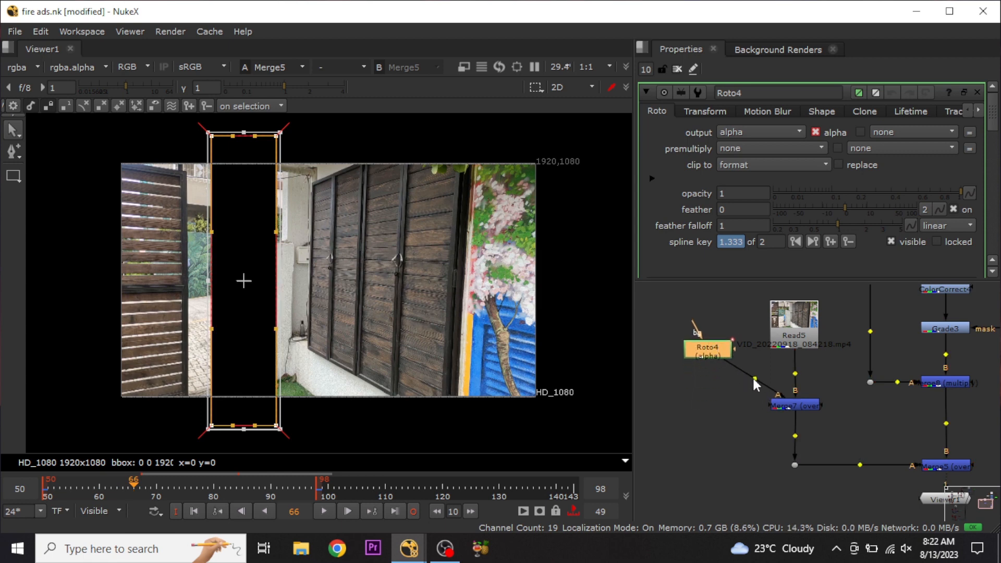
{"action": "left_click_drag", "start_coordinate": [752, 379], "coordinate": [710, 408]}
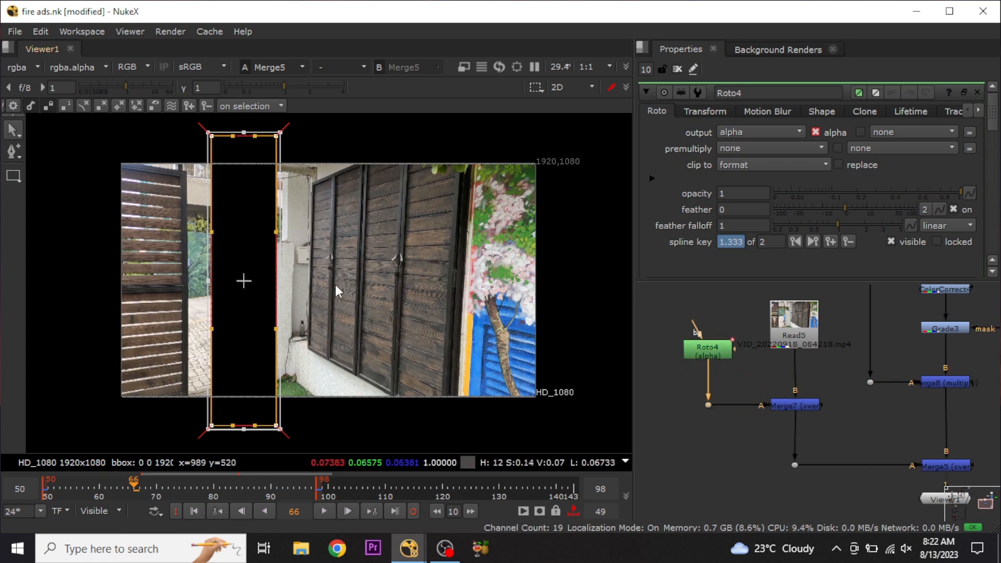
{"action": "left_click", "coordinate": [323, 510]}
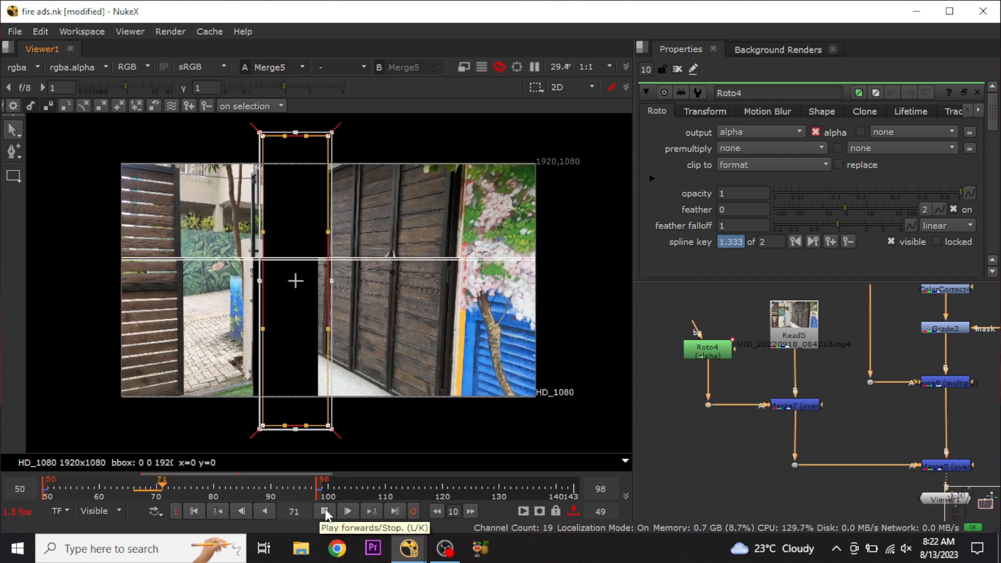
{"action": "left_click", "coordinate": [325, 512]}
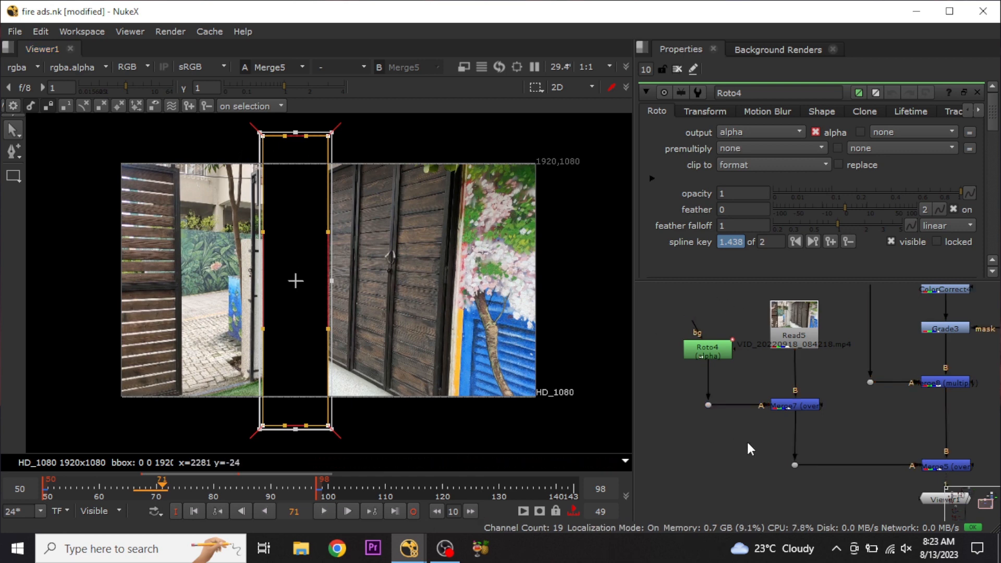
Set the Merge7 operation to in and deselect the roto rectangle
{"action": "double_click", "coordinate": [801, 404]}
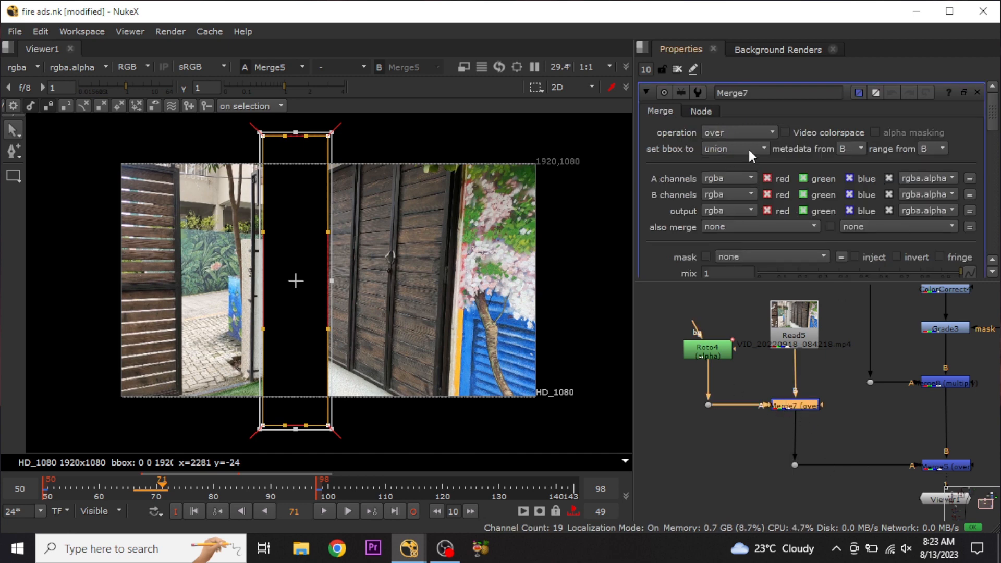
{"action": "left_click", "coordinate": [753, 133]}
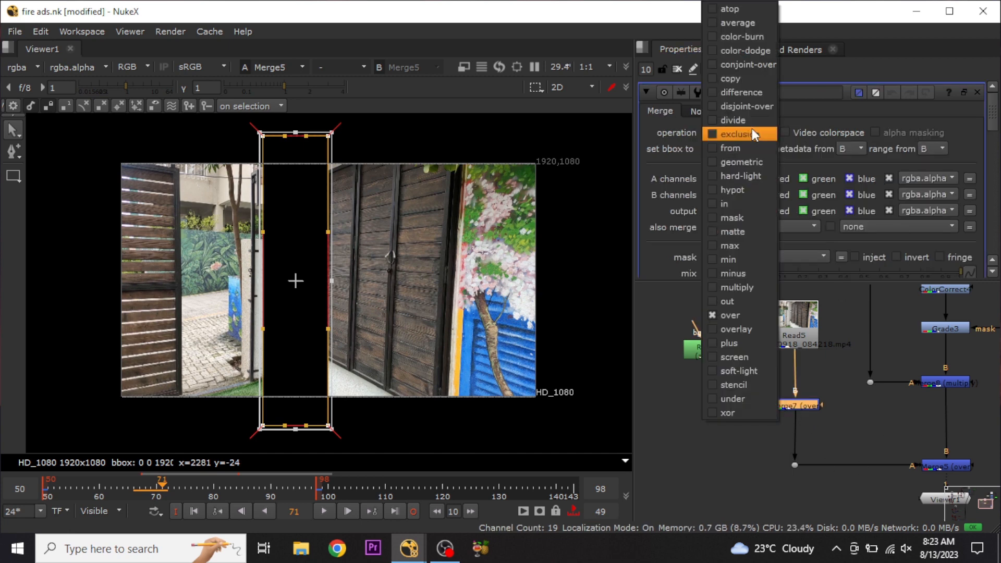
{"action": "left_click", "coordinate": [753, 207]}
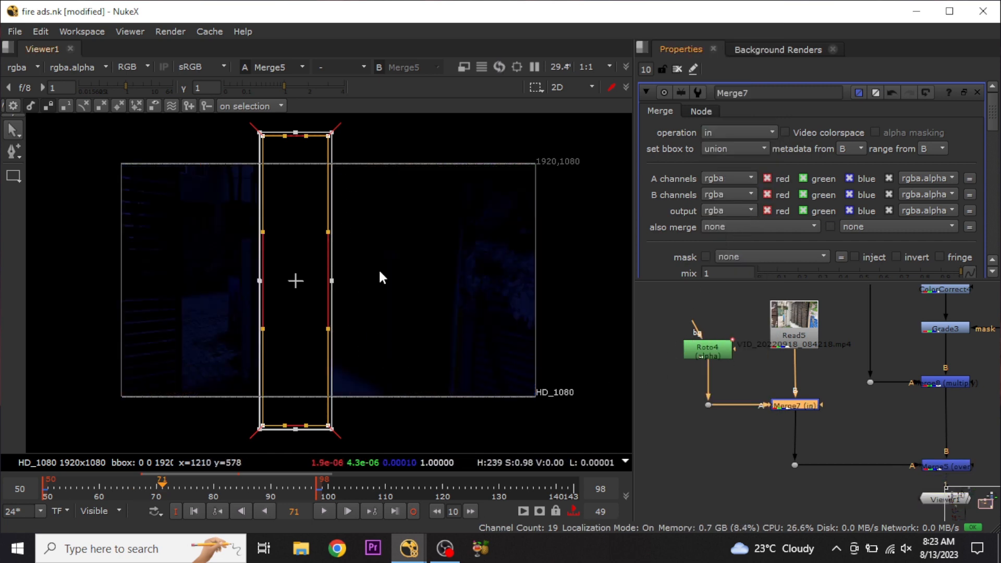
{"action": "left_click", "coordinate": [379, 431]}
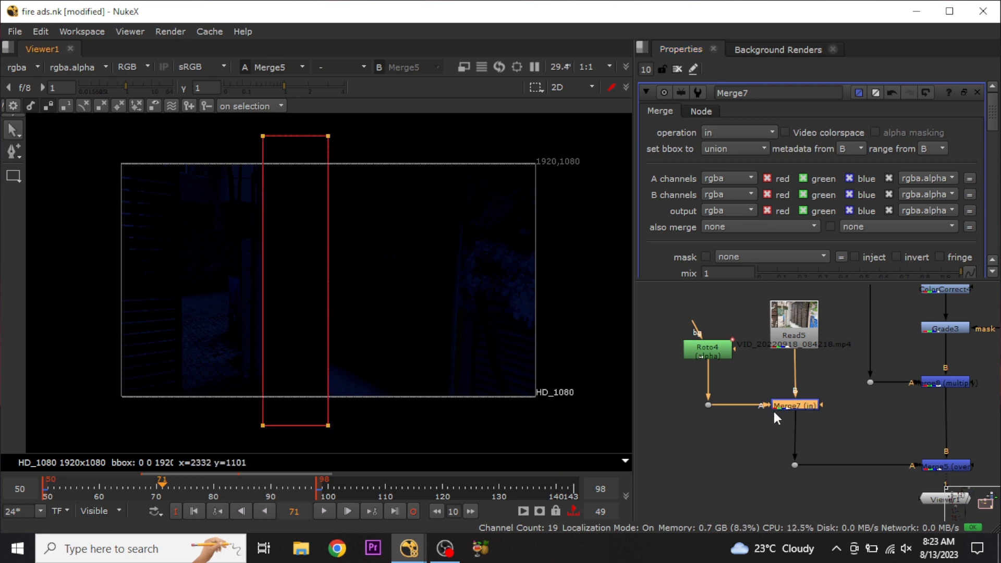
{"action": "scroll", "coordinate": [771, 413], "scroll_direction": "up", "scroll_amount": 3}
{"action": "scroll", "coordinate": [793, 415], "scroll_direction": "down", "scroll_amount": 2}
{"action": "scroll", "coordinate": [840, 444], "scroll_direction": "up", "scroll_amount": 1}
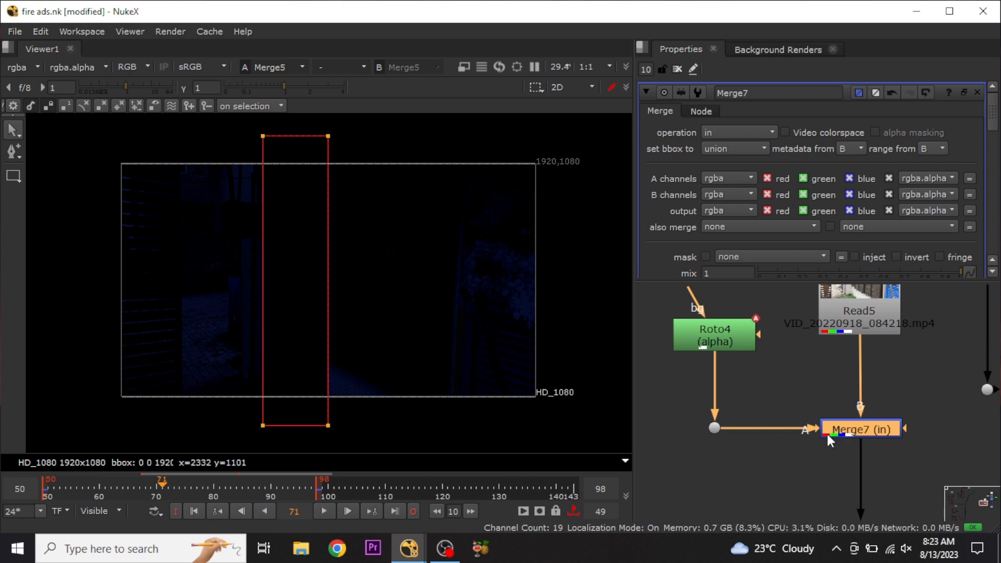
Rewire Merge7 so that Read5 feeds its A input and Roto4's corner dot feeds its B input
{"action": "key", "text": "shift+x"}
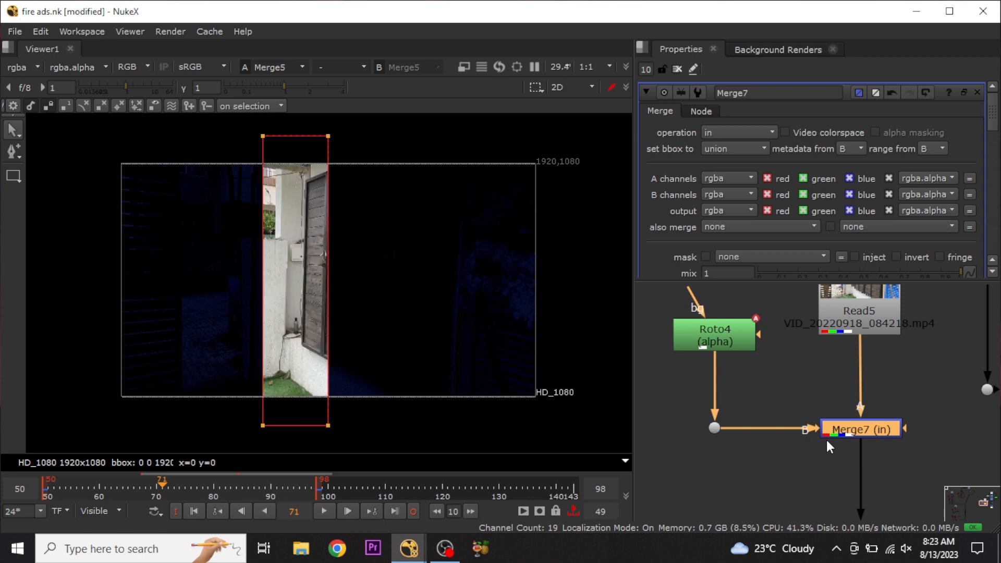
{"action": "key", "text": "shift+x"}
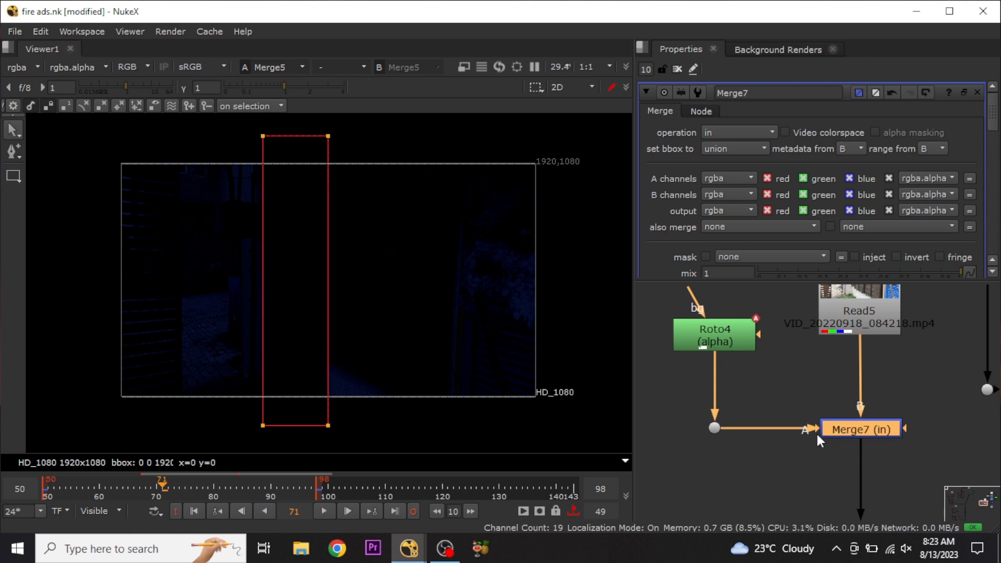
{"action": "left_click_drag", "start_coordinate": [811, 426], "coordinate": [814, 383]}
{"action": "key", "text": "ctrl+d"}
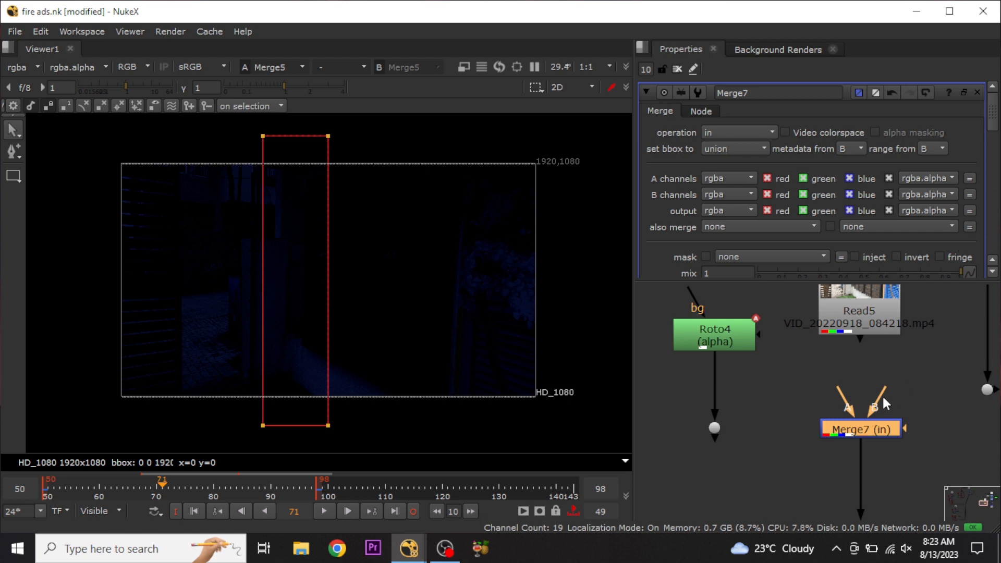
{"action": "left_click_drag", "start_coordinate": [880, 392], "coordinate": [715, 433]}
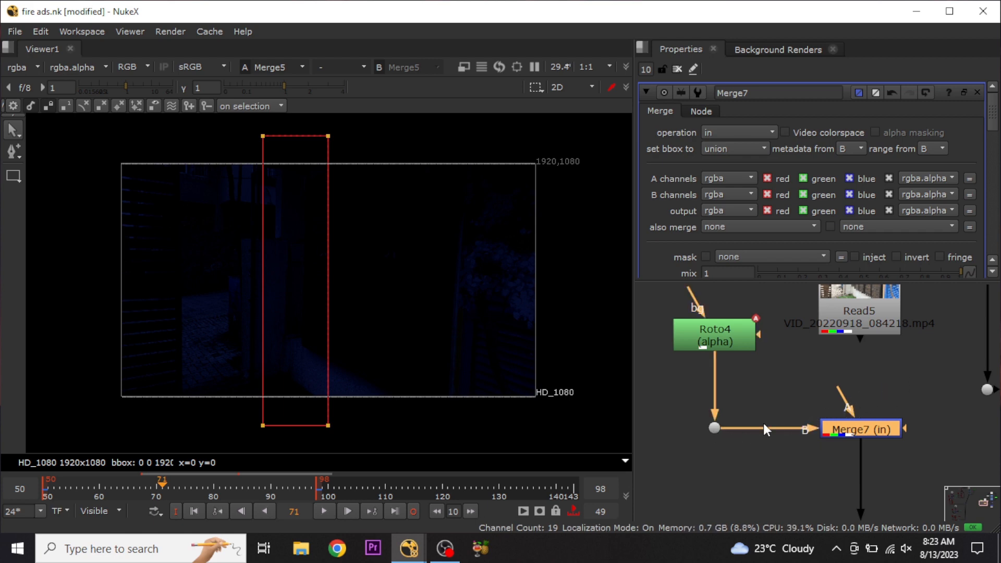
{"action": "left_click_drag", "start_coordinate": [843, 393], "coordinate": [864, 305]}
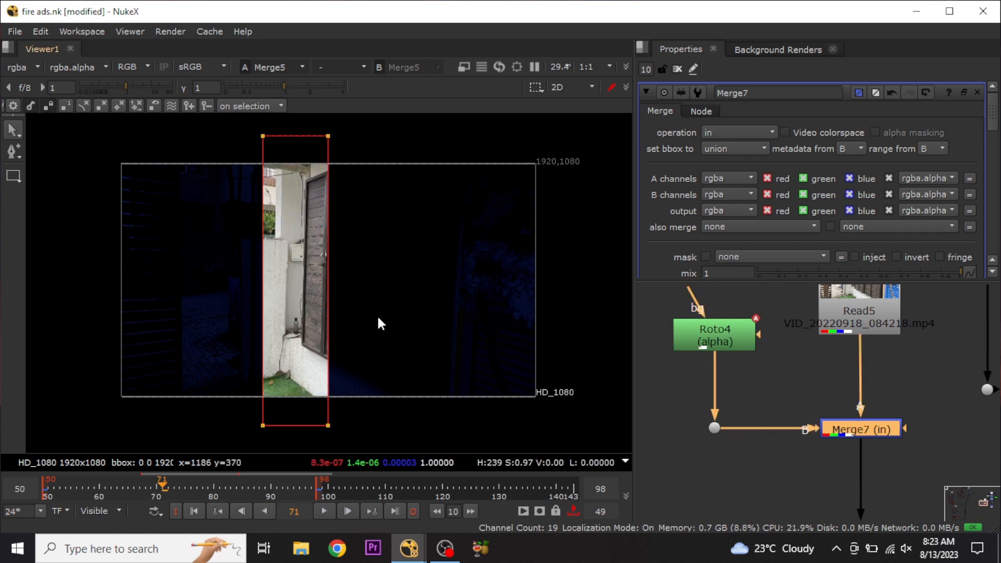
Close all open node properties and play the merged result from frame 71, stopping at frame 74
{"action": "left_click", "coordinate": [677, 70]}
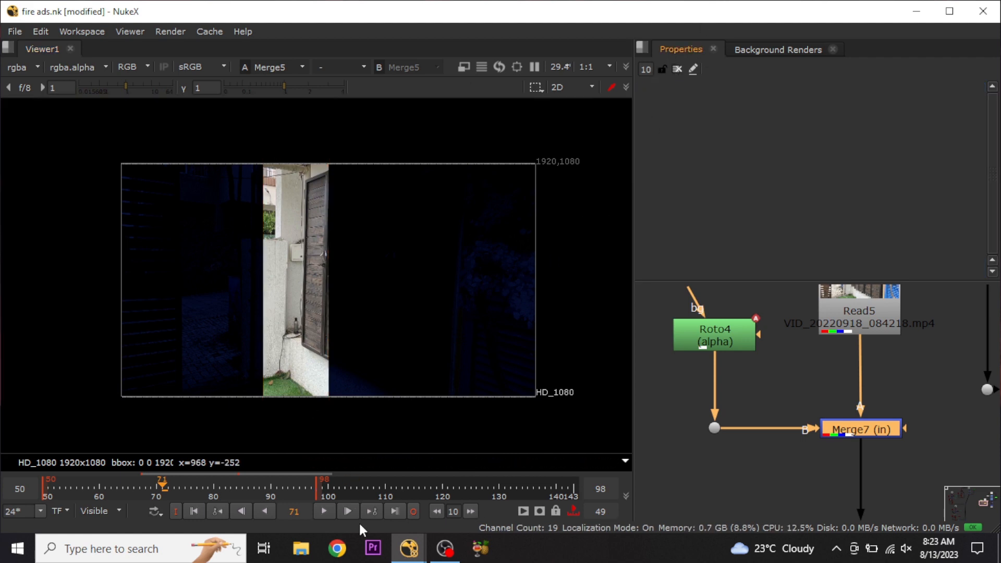
{"action": "left_click", "coordinate": [327, 505]}
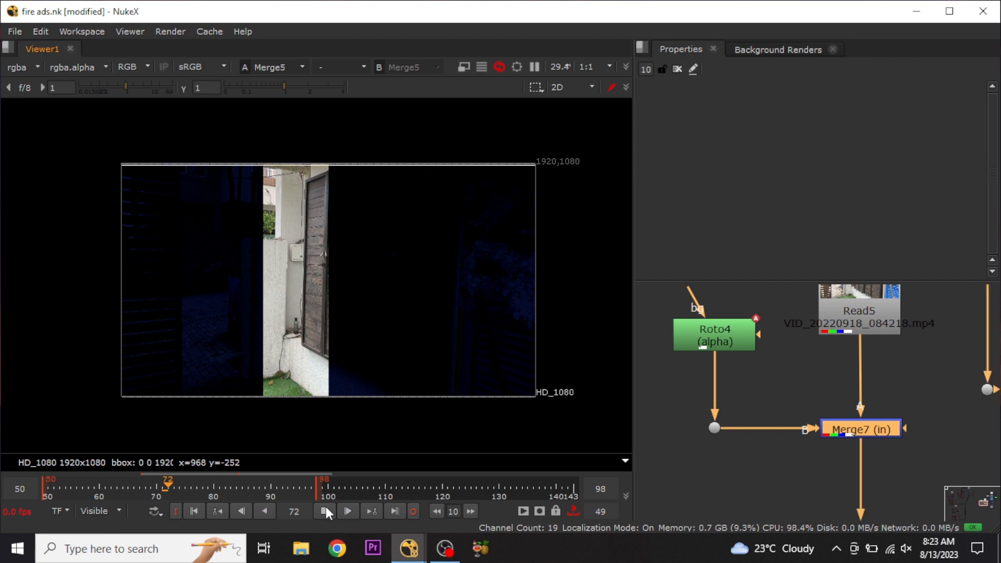
{"action": "left_click", "coordinate": [327, 507]}
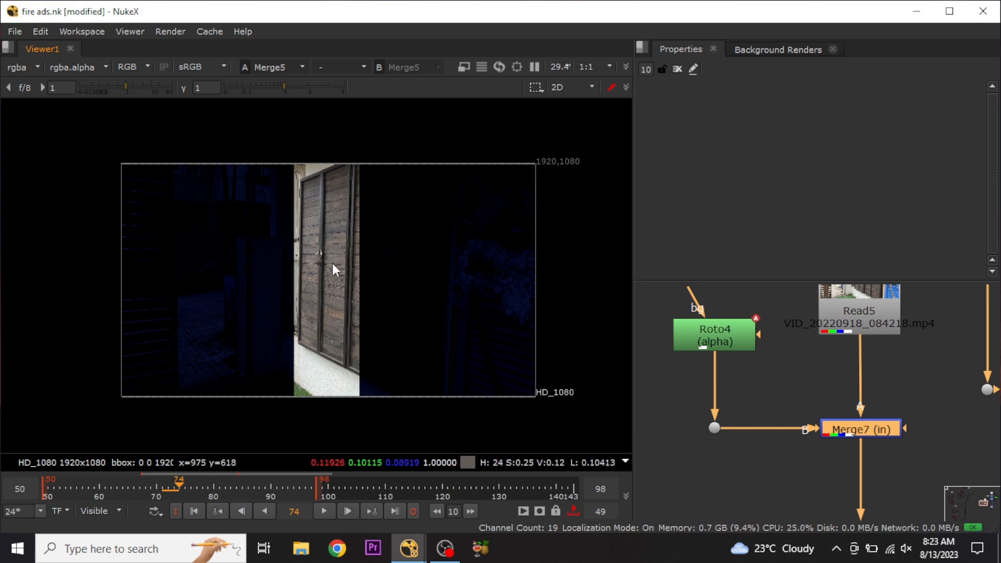
Set the Merge7 operation to mask and reconnect its inputs, with Roto4's corner dot in A and Read5 in B
{"action": "left_click_drag", "start_coordinate": [819, 461], "coordinate": [805, 452]}
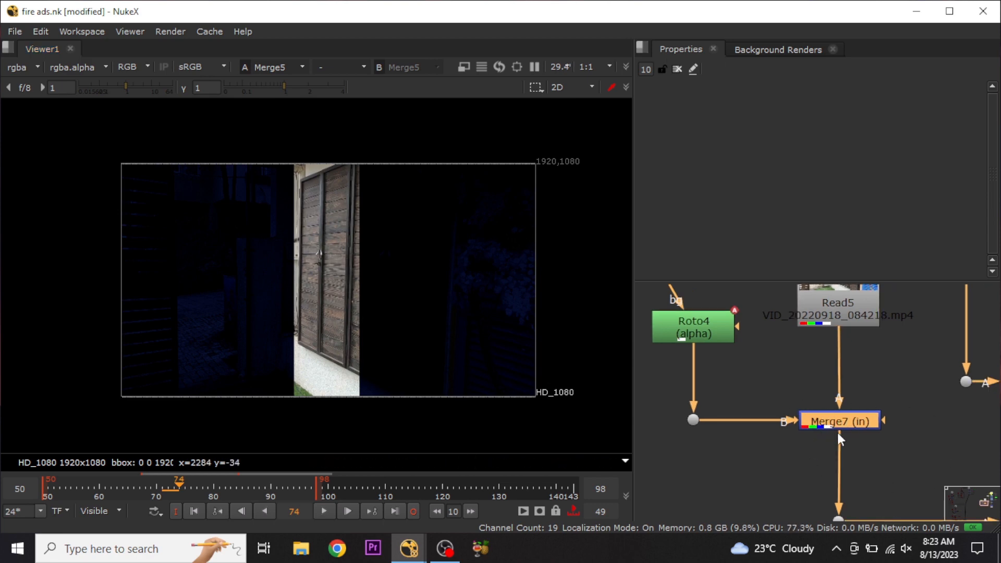
{"action": "double_click", "coordinate": [849, 421]}
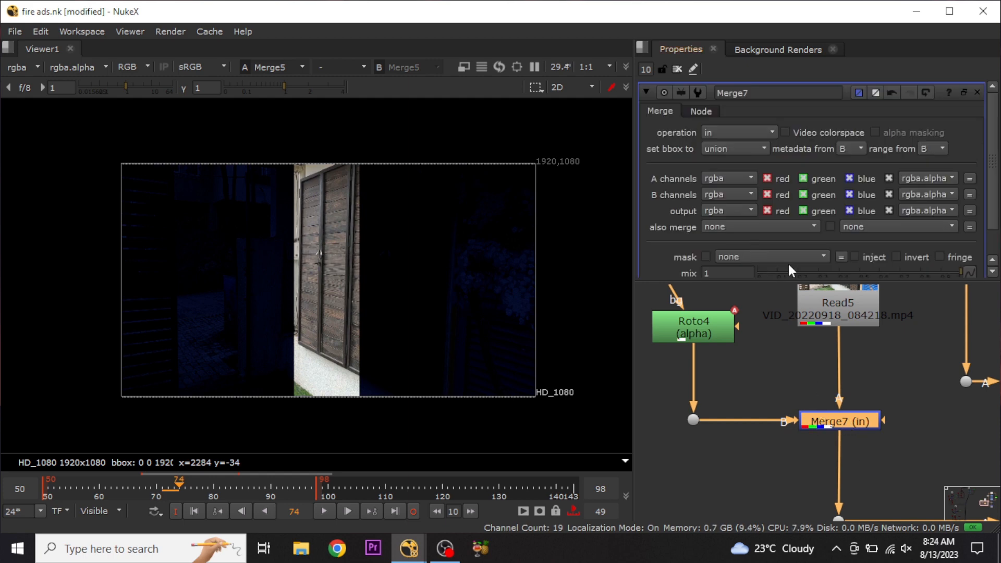
{"action": "left_click", "coordinate": [743, 132]}
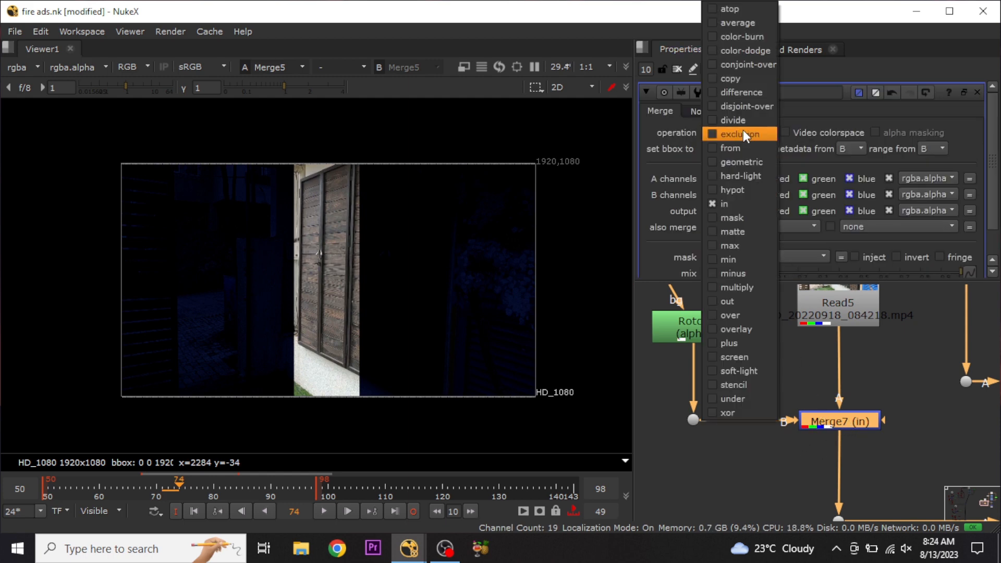
{"action": "left_click", "coordinate": [734, 220]}
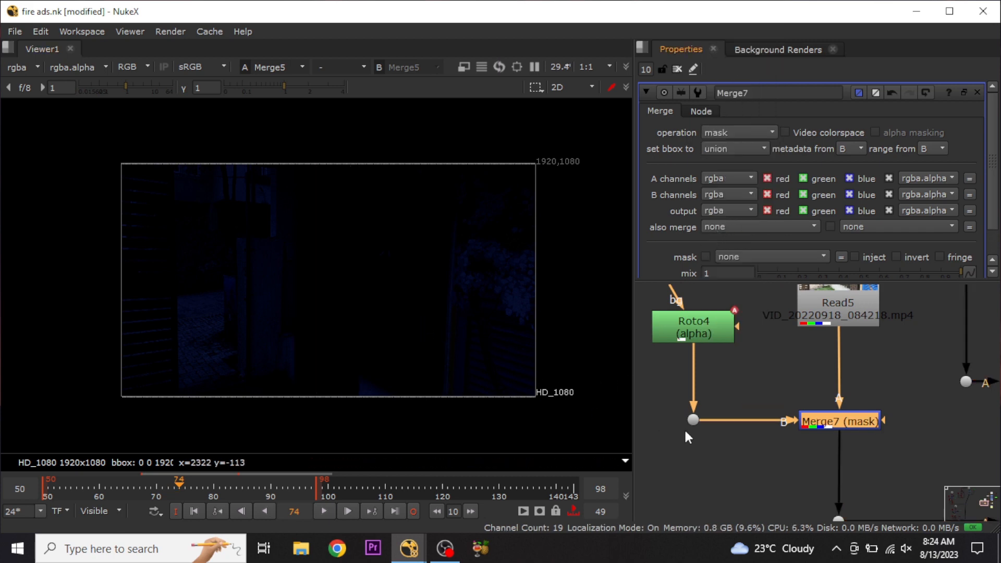
{"action": "left_click", "coordinate": [770, 466]}
{"action": "left_click_drag", "start_coordinate": [788, 421], "coordinate": [831, 339]}
{"action": "left_click_drag", "start_coordinate": [827, 393], "coordinate": [693, 419]}
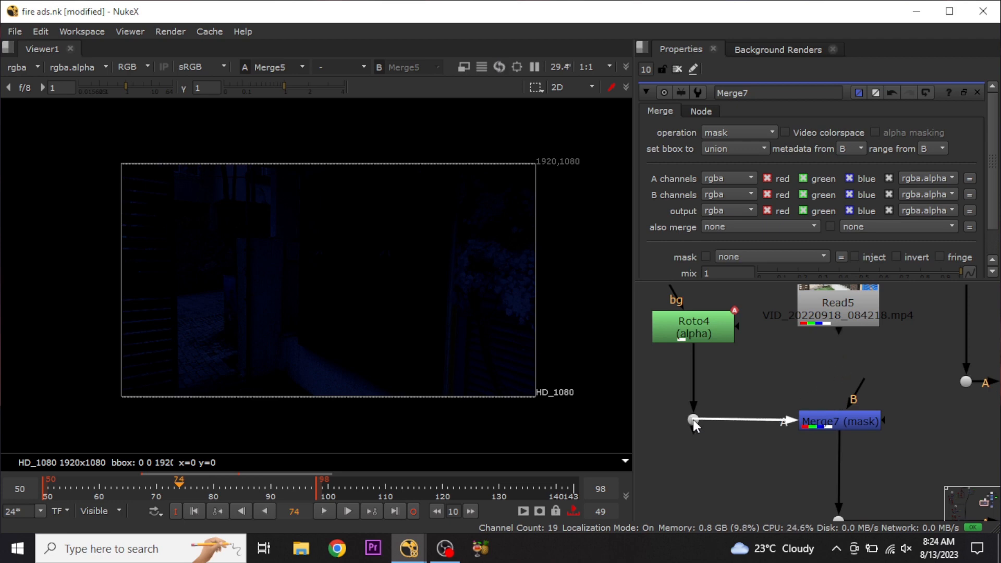
{"action": "mouse_move", "coordinate": [850, 298]}
{"action": "left_mouse_down"}
{"action": "mouse_move", "coordinate": [838, 287]}
{"action": "mouse_move", "coordinate": [840, 297]}
{"action": "left_mouse_up"}
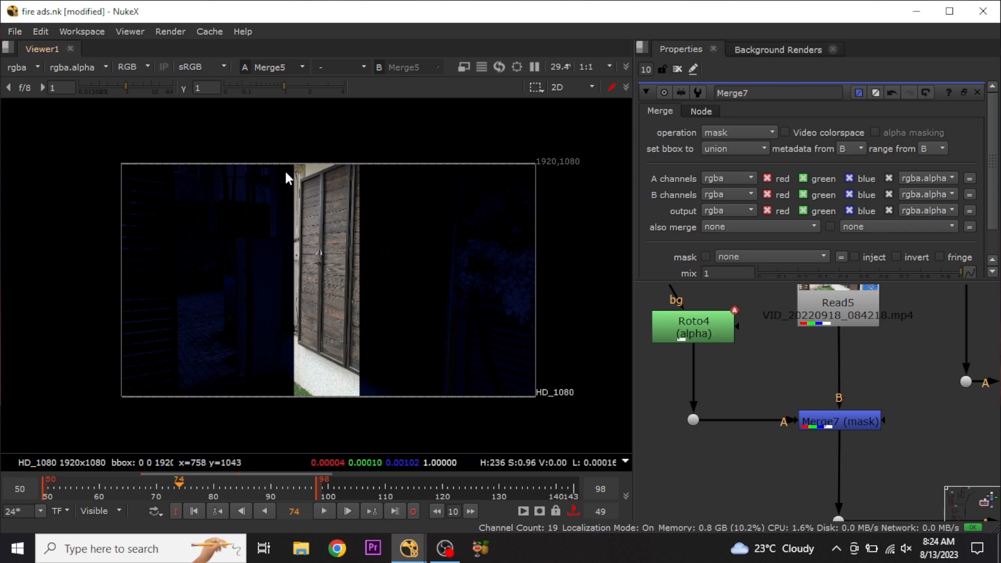
Insert an EdgeBlur node between Merge7 and the corner dot below it
{"action": "scroll", "coordinate": [713, 404], "scroll_direction": "down", "scroll_amount": 3}
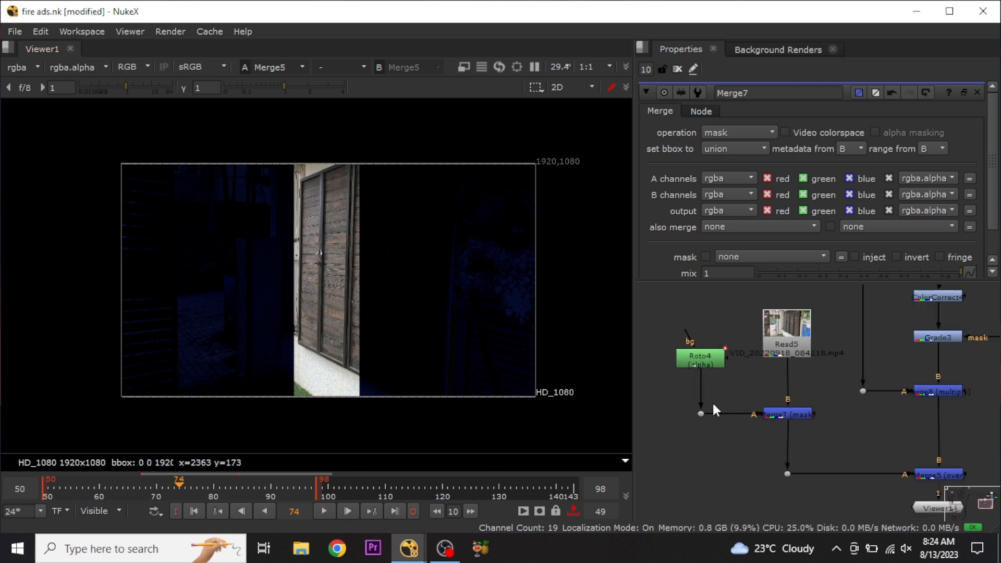
{"action": "left_click_drag", "start_coordinate": [751, 440], "coordinate": [707, 428]}
{"action": "scroll", "coordinate": [720, 442], "scroll_direction": "up", "scroll_amount": 1}
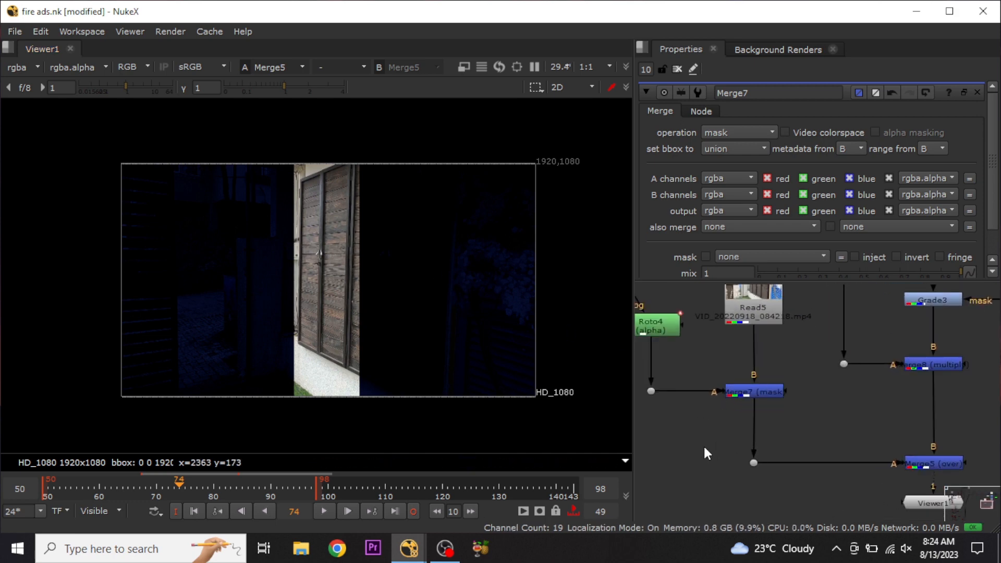
{"action": "key", "text": "Tab"}
{"action": "type", "text": "ed"}
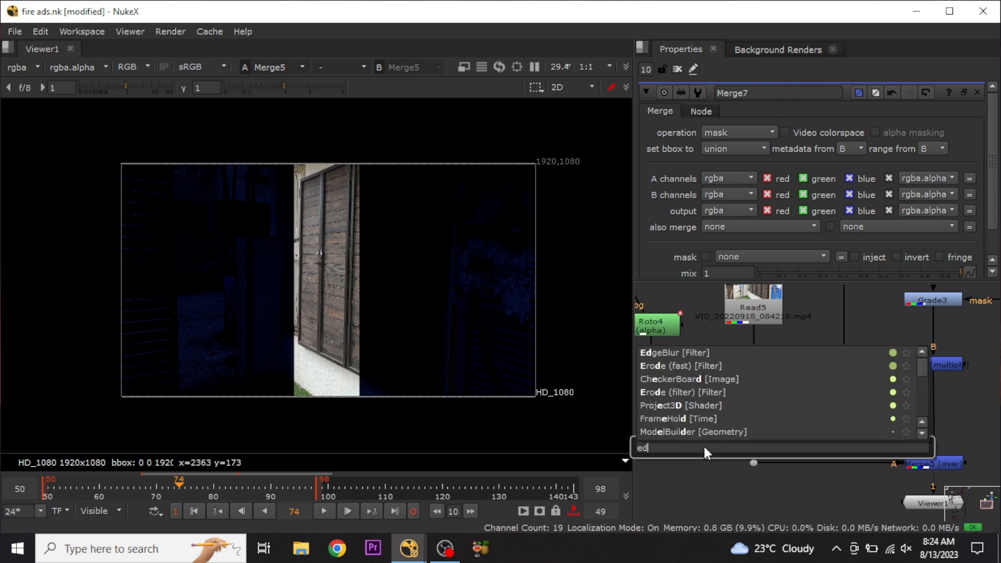
{"action": "left_click", "coordinate": [705, 355]}
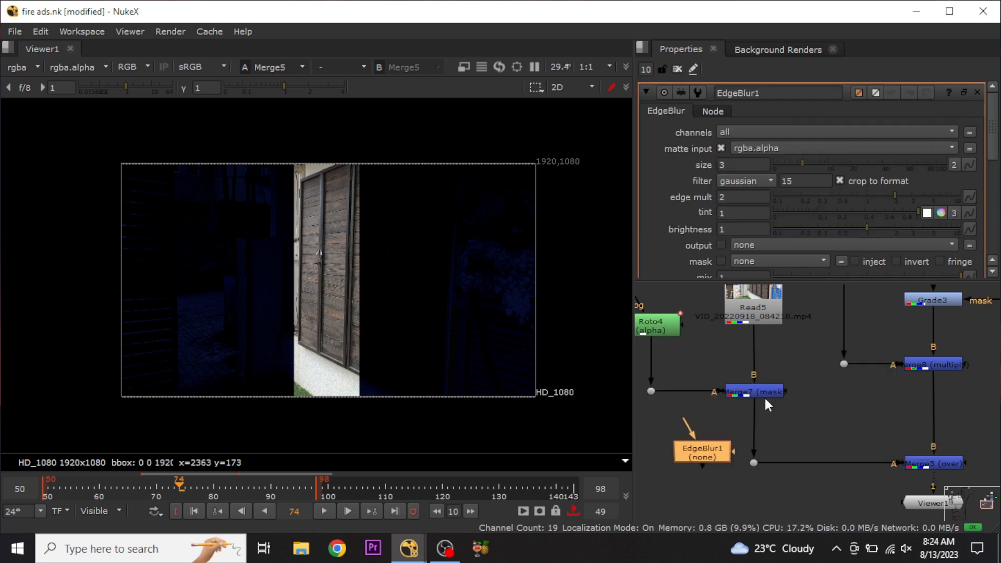
{"action": "left_click_drag", "start_coordinate": [712, 455], "coordinate": [765, 433]}
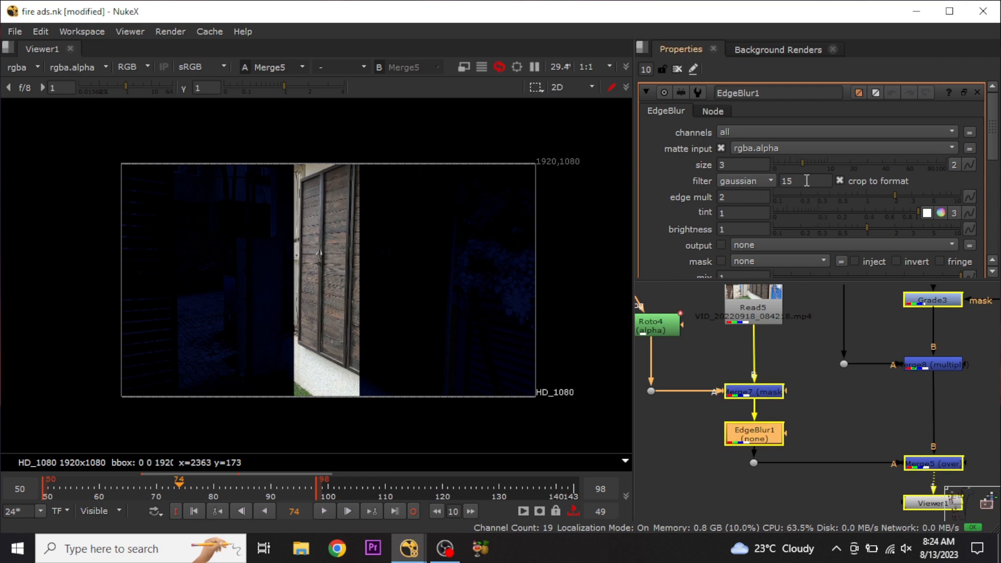
Try an EdgeBlur1 size of 49, reset it to the default, and disable the node
{"action": "left_click_drag", "start_coordinate": [804, 161], "coordinate": [894, 163]}
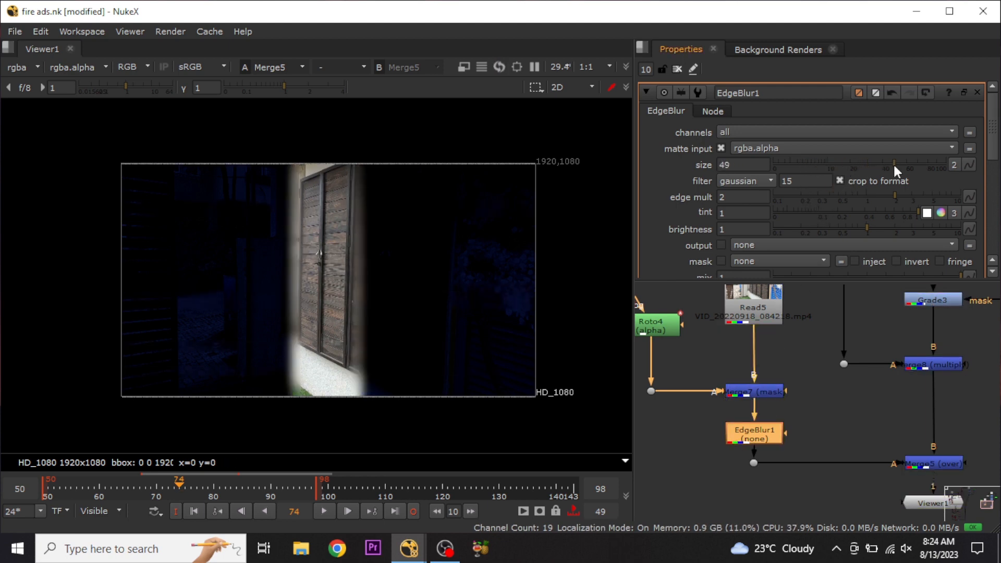
{"action": "left_click", "coordinate": [850, 164], "text": "ctrl"}
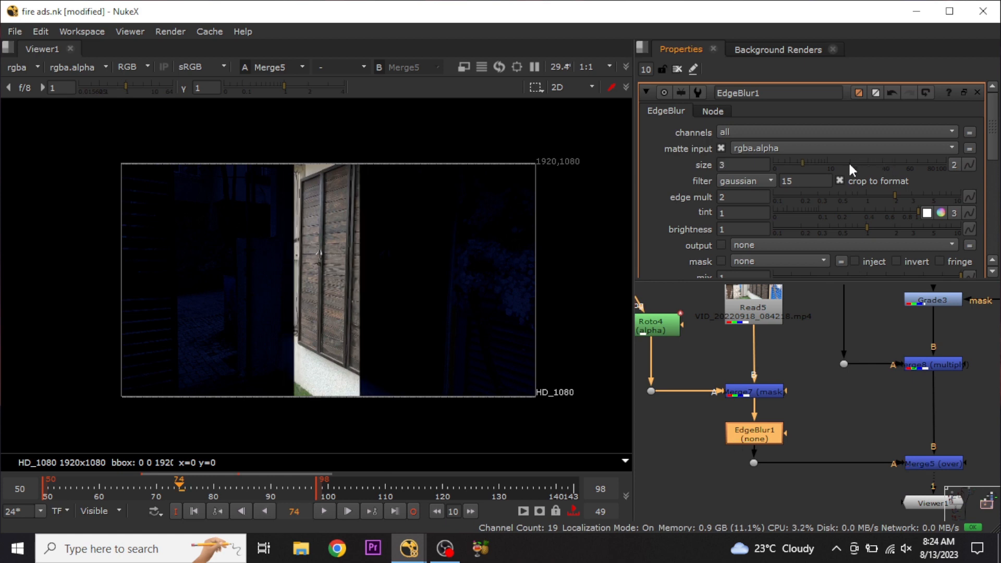
{"action": "key", "text": "d"}
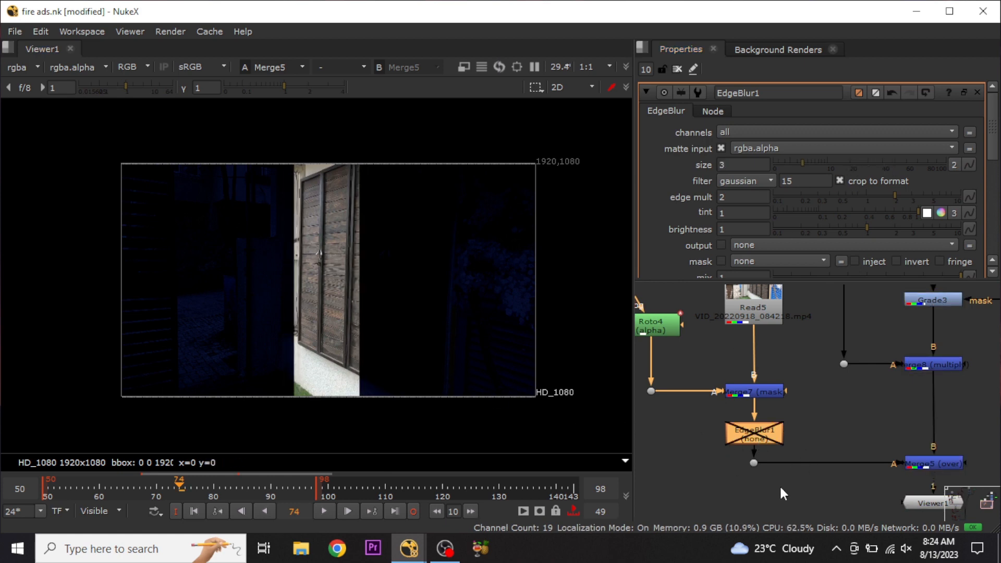
Insert a Grade node between the lower corner dot and Merge5, and set its red multiply to 1.8
{"action": "left_click_drag", "start_coordinate": [796, 479], "coordinate": [773, 438]}
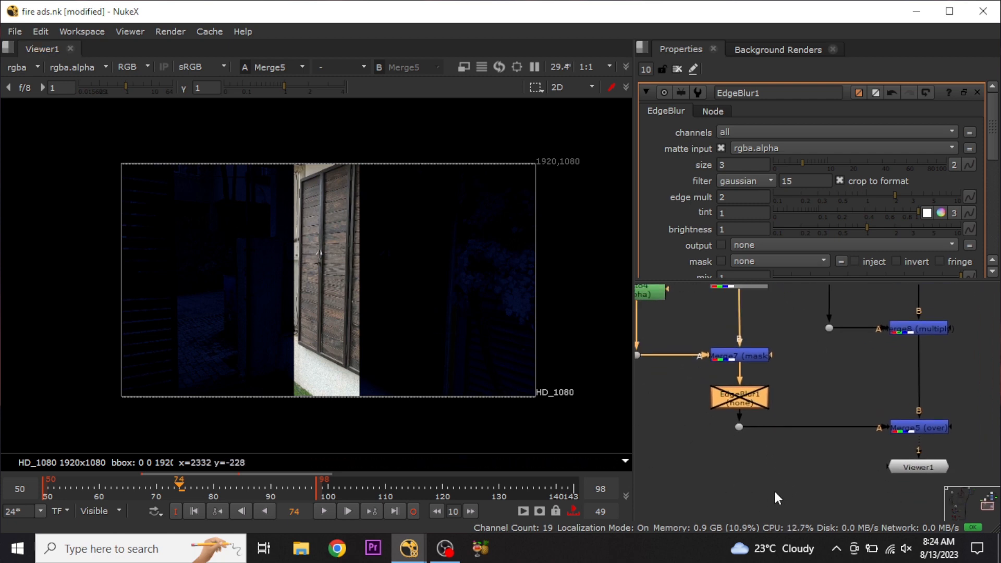
{"action": "key", "text": "g"}
{"action": "left_click_drag", "start_coordinate": [789, 474], "coordinate": [824, 427]}
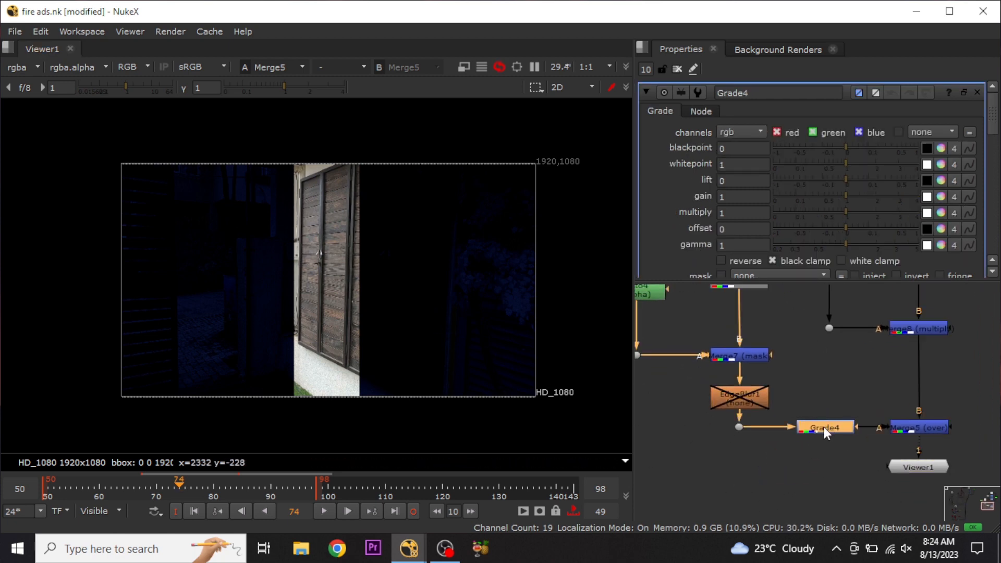
{"action": "left_click", "coordinate": [941, 212]}
{"action": "mouse_move", "coordinate": [846, 229]}
{"action": "left_mouse_down"}
{"action": "mouse_move", "coordinate": [884, 227]}
{"action": "mouse_move", "coordinate": [813, 228]}
{"action": "mouse_move", "coordinate": [847, 233]}
{"action": "mouse_move", "coordinate": [810, 245]}
{"action": "mouse_move", "coordinate": [877, 230]}
{"action": "mouse_move", "coordinate": [871, 237]}
{"action": "left_mouse_up"}
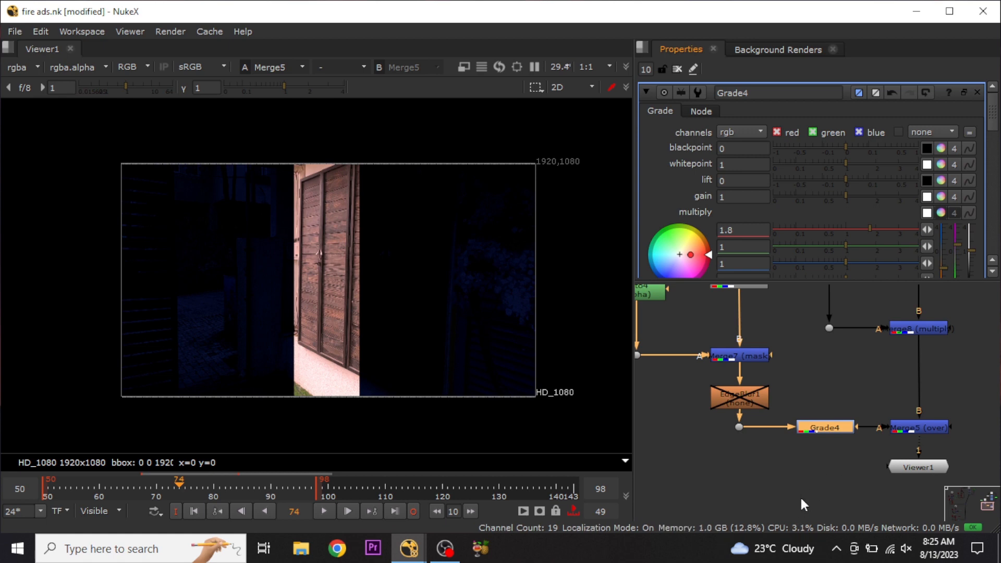
Disable the Grade4 node and clear the node selection
{"action": "left_click", "coordinate": [815, 459]}
{"action": "left_click", "coordinate": [830, 427]}
{"action": "key", "text": "d"}
{"action": "left_click", "coordinate": [834, 459]}
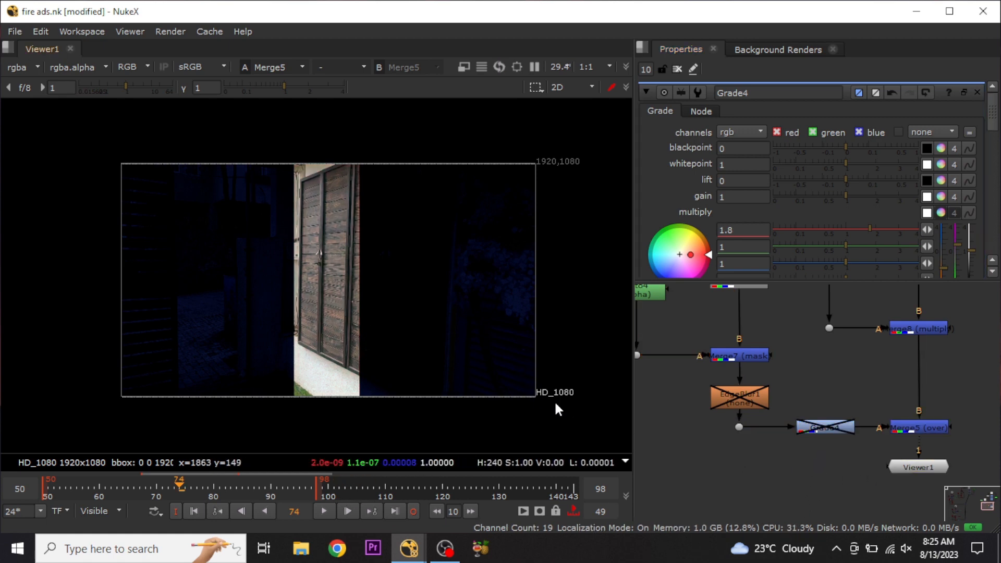
Play the rectangle's reveal over the dark footage through the 50 to 98 range, stopping at frame 72
{"action": "left_click", "coordinate": [329, 508]}
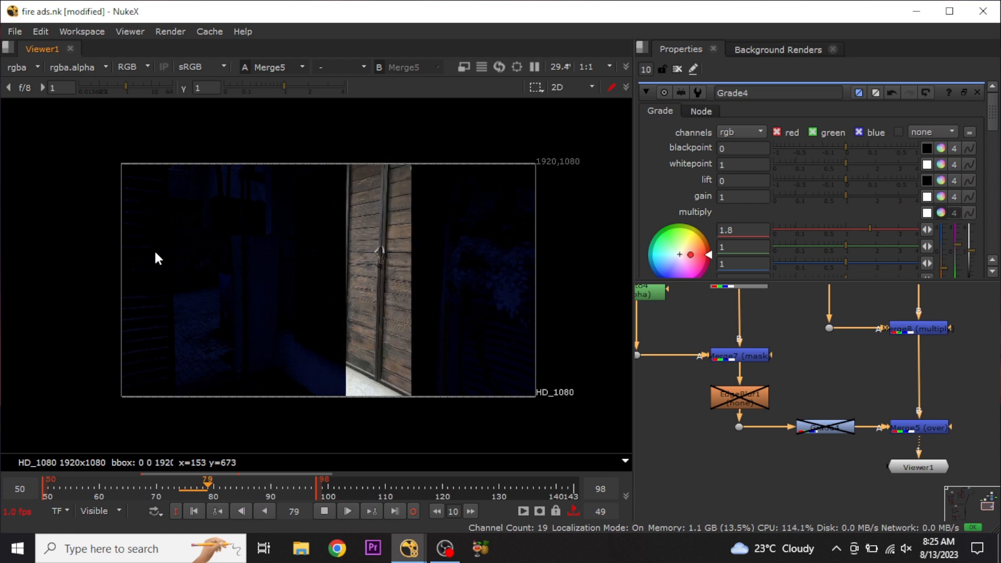
{"action": "left_click", "coordinate": [326, 506]}
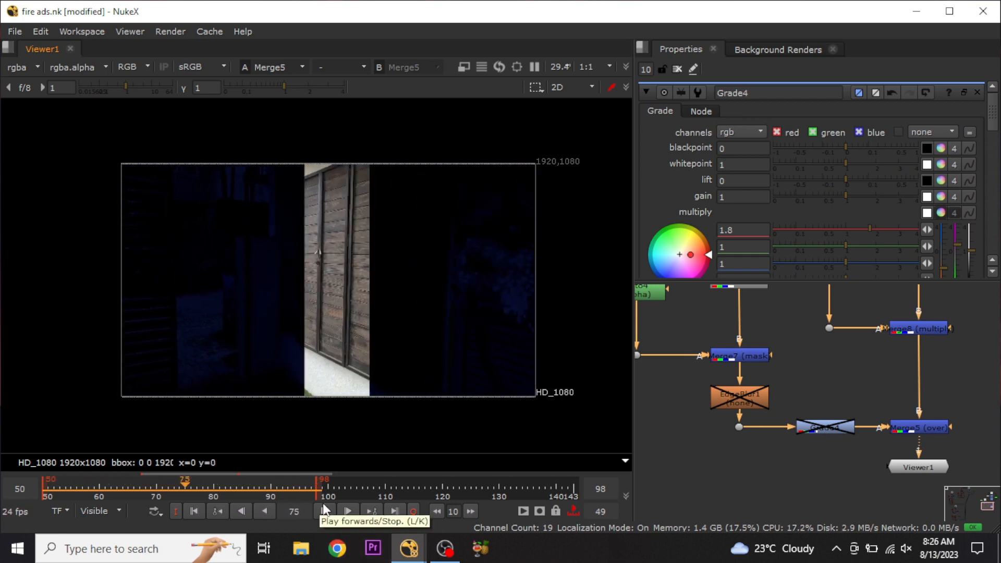
{"action": "left_click", "coordinate": [325, 506]}
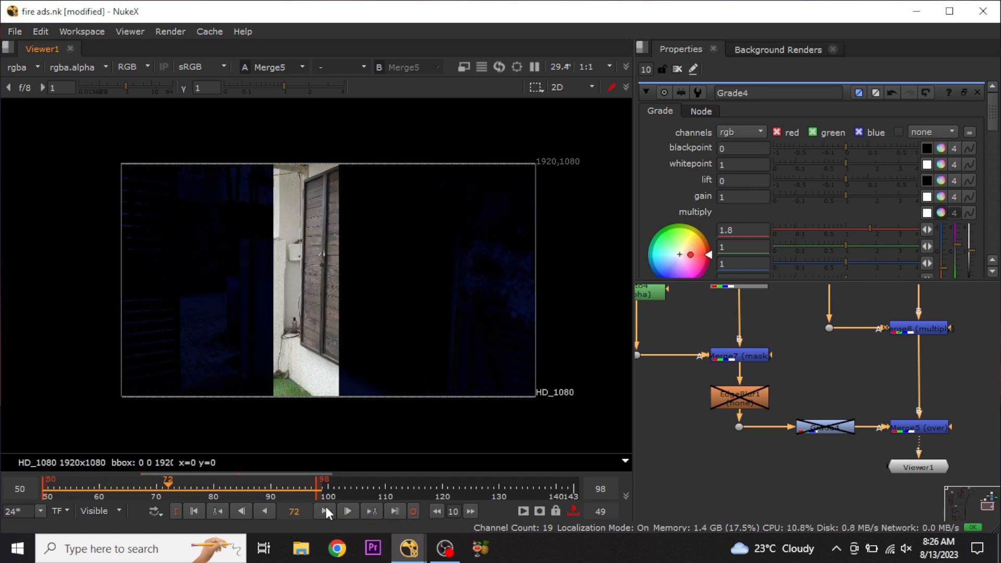
Move Viewer1 lower and insert a Write node between Merge5 and it, viewing its output file browser without choosing a file
{"action": "scroll", "coordinate": [815, 461], "scroll_direction": "down", "scroll_amount": 3}
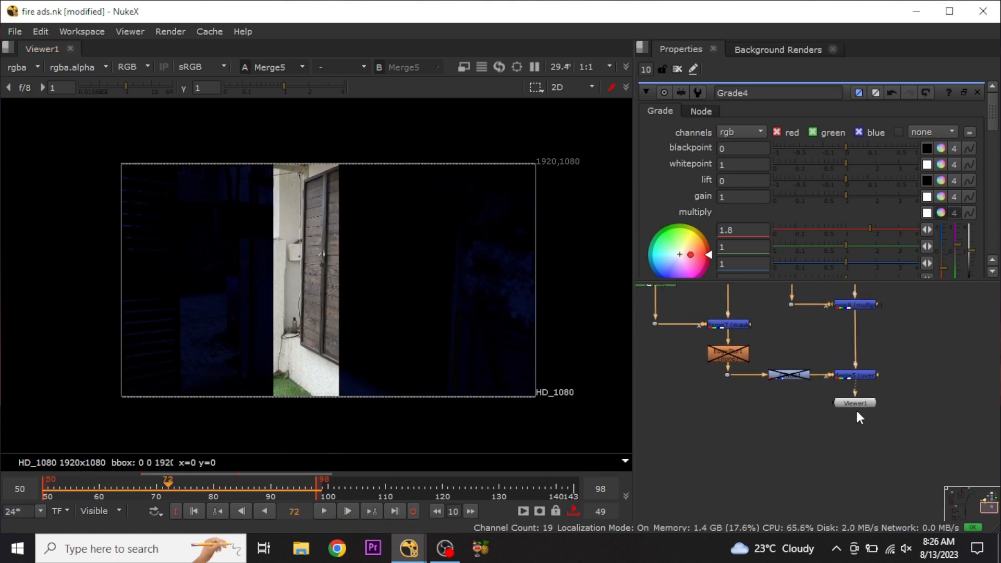
{"action": "left_click_drag", "start_coordinate": [858, 403], "coordinate": [862, 466]}
{"action": "left_click", "coordinate": [868, 449]}
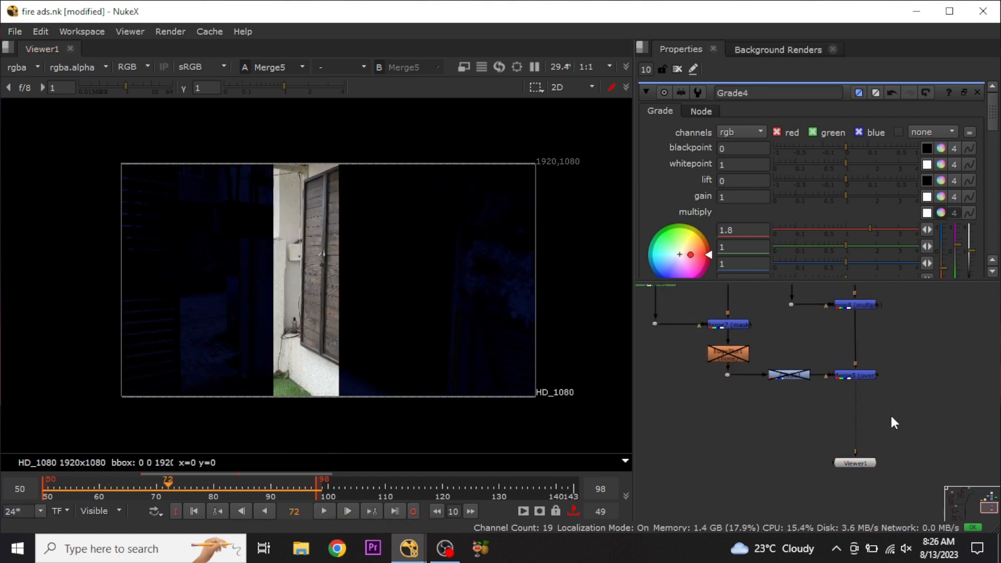
{"action": "key", "text": "w"}
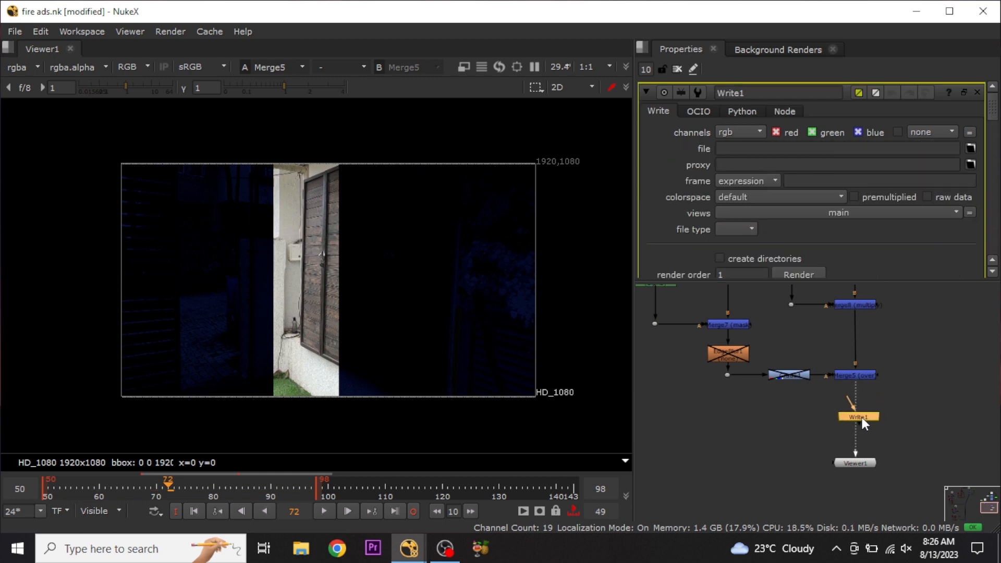
{"action": "left_click", "coordinate": [855, 417]}
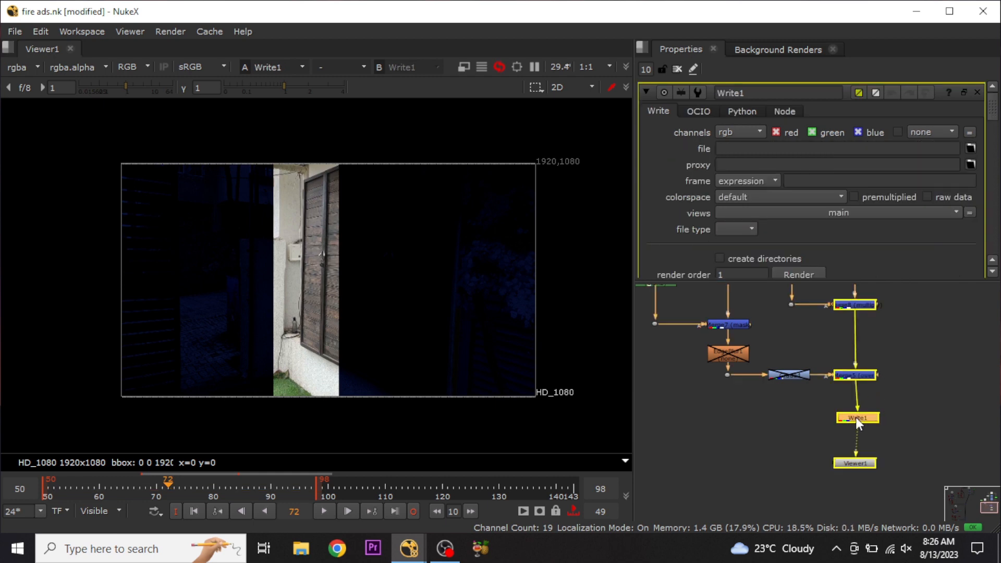
{"action": "left_click", "coordinate": [971, 148]}
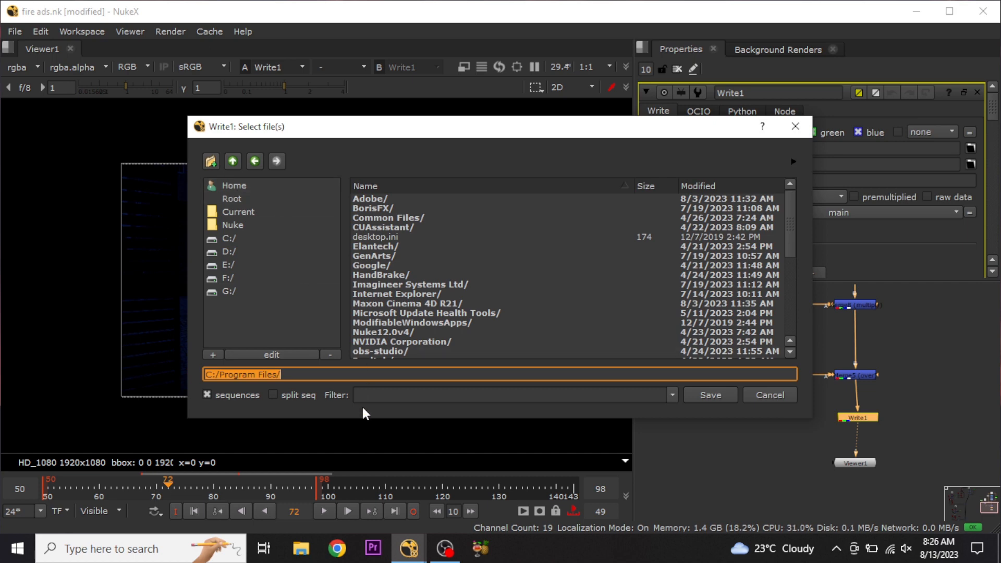
{"action": "left_click", "coordinate": [775, 396]}
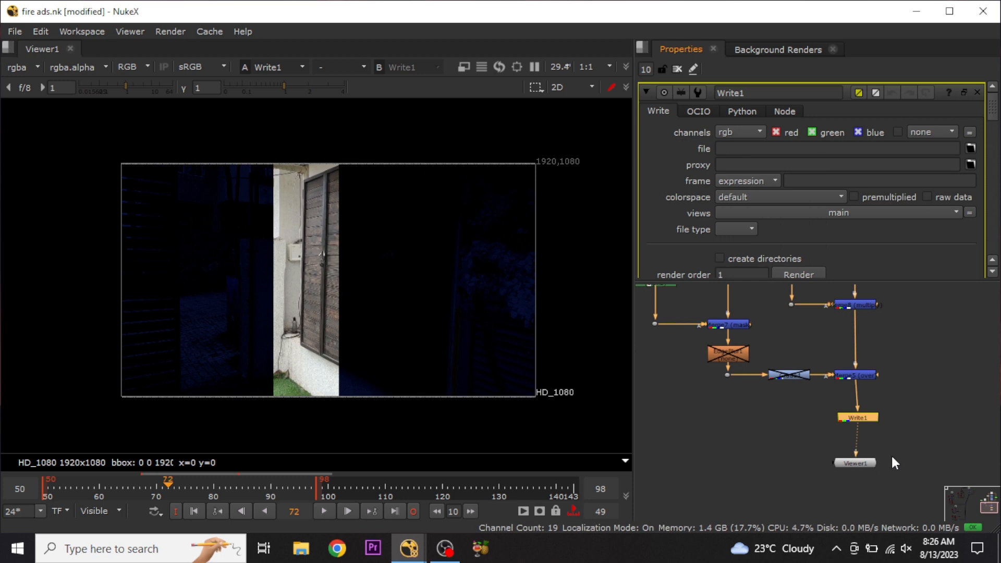
Review the complete node tree, highlighting the Roto4 and Read5 branch and the whole network, and inspect the composite up close
{"action": "key", "text": "f"}
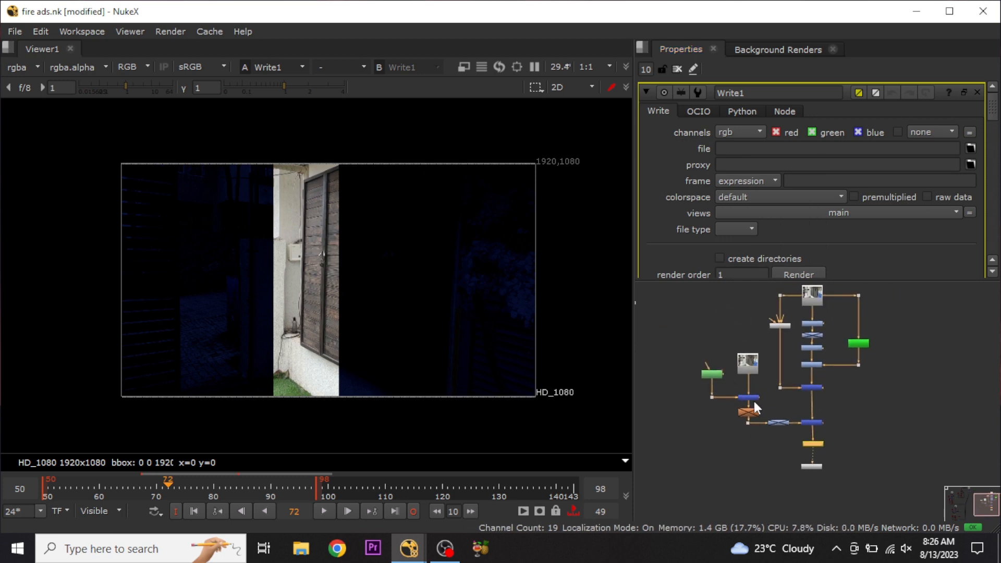
{"action": "left_click_drag", "start_coordinate": [691, 344], "coordinate": [767, 438]}
{"action": "mouse_move", "coordinate": [750, 368]}
{"action": "left_mouse_down"}
{"action": "mouse_move", "coordinate": [889, 389]}
{"action": "mouse_move", "coordinate": [885, 370]}
{"action": "mouse_move", "coordinate": [902, 365]}
{"action": "mouse_move", "coordinate": [713, 364]}
{"action": "mouse_move", "coordinate": [748, 364]}
{"action": "left_mouse_up"}
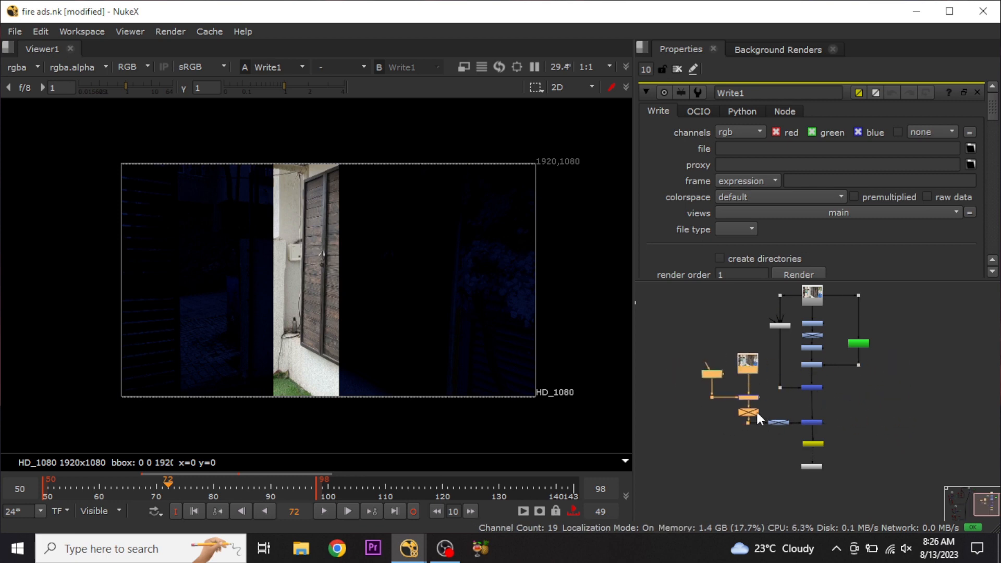
{"action": "left_click_drag", "start_coordinate": [809, 384], "coordinate": [807, 412]}
{"action": "left_click_drag", "start_coordinate": [696, 292], "coordinate": [878, 513]}
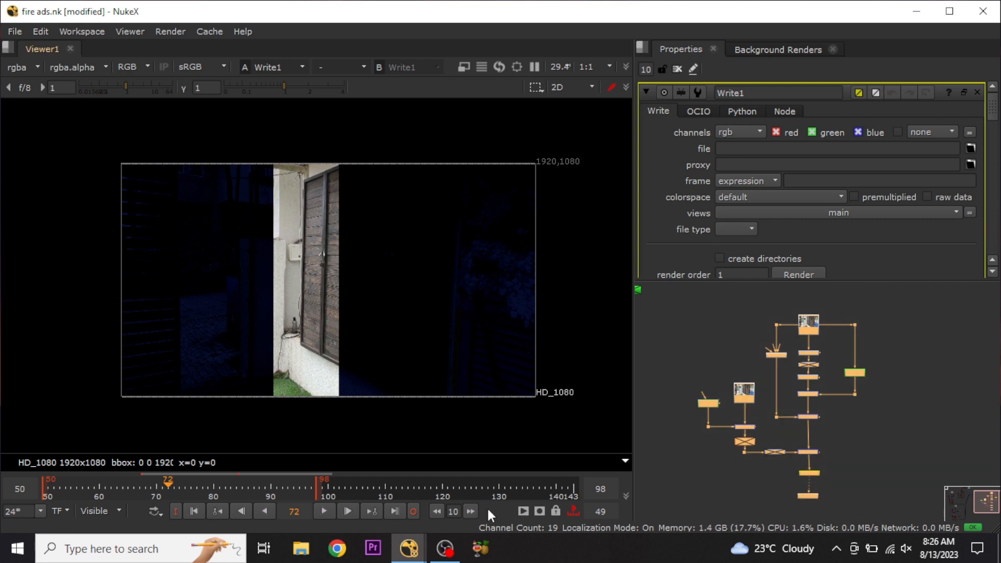
{"action": "scroll", "coordinate": [344, 279], "scroll_direction": "up", "scroll_amount": 2}
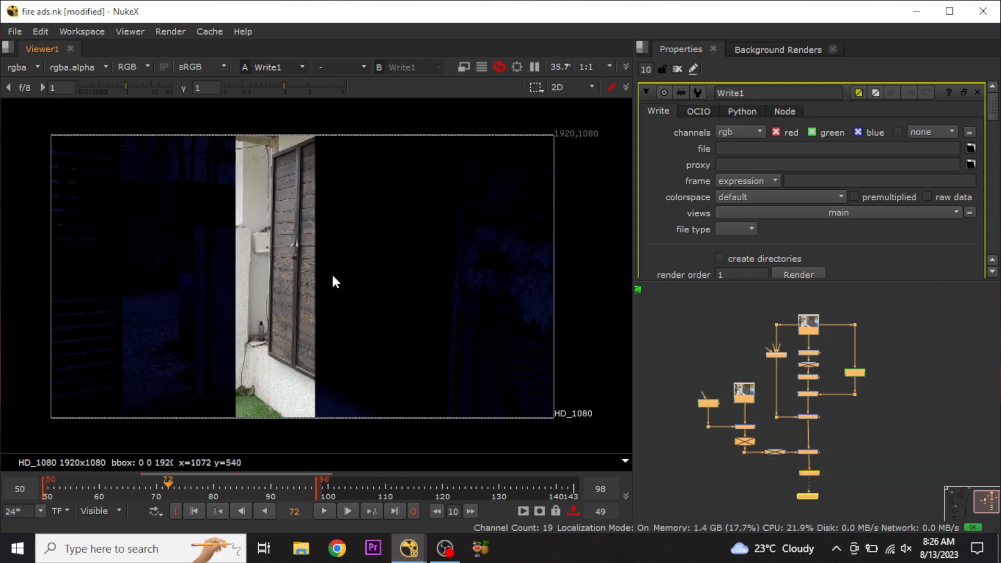